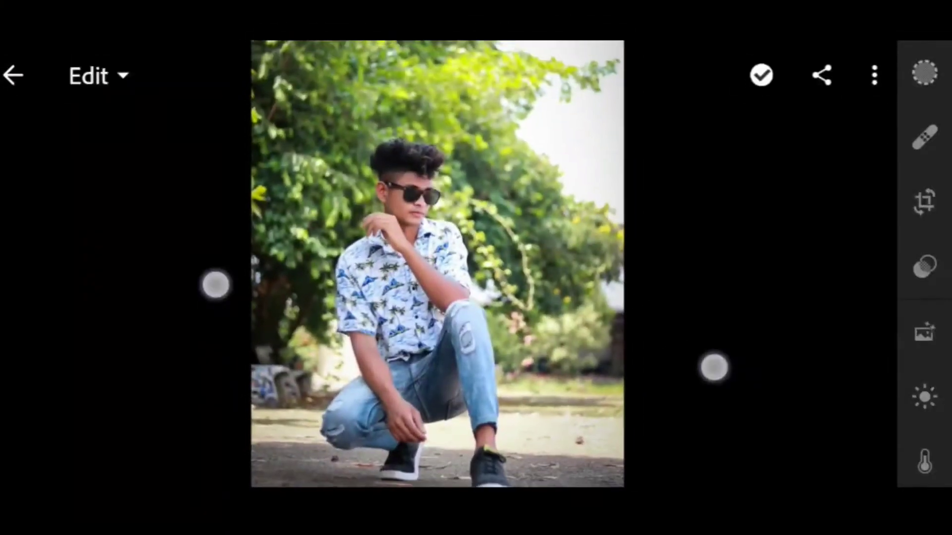
{"action": "scroll", "coordinate": [438, 263], "scroll_direction": "down", "scroll_amount": 1}
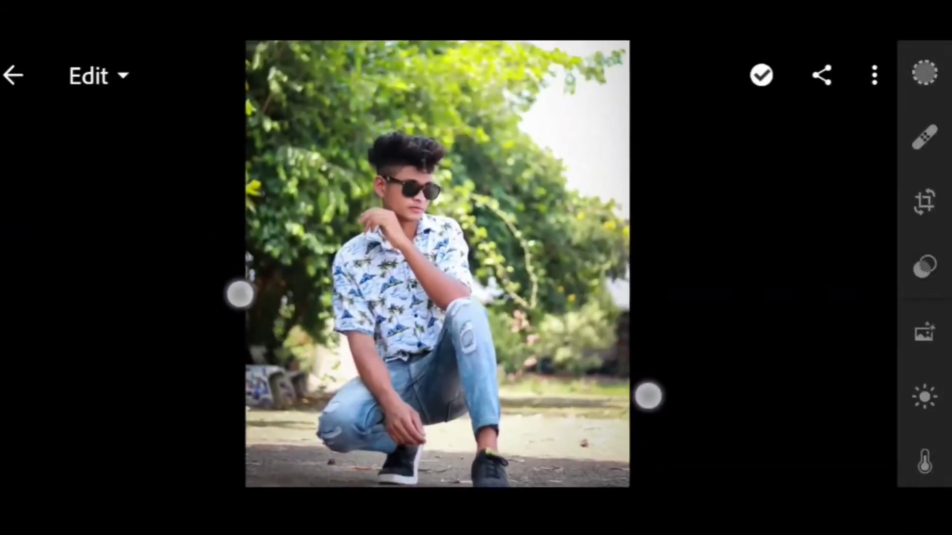
{"action": "scroll", "coordinate": [438, 263], "scroll_direction": "down", "scroll_amount": 1}
{"action": "scroll", "coordinate": [437, 264], "scroll_direction": "down", "scroll_amount": 1}
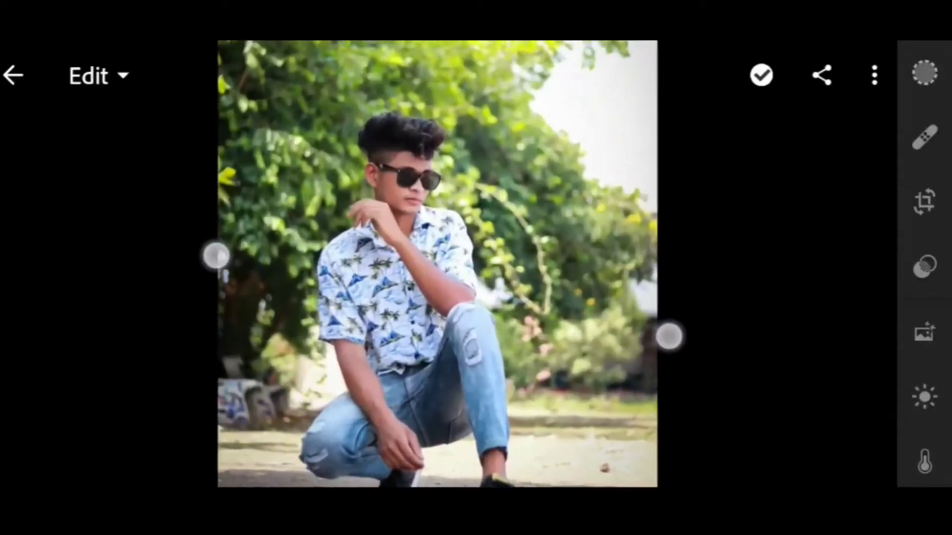
{"action": "scroll", "coordinate": [442, 311], "scroll_direction": "down", "scroll_amount": 2}
{"action": "scroll", "coordinate": [443, 310], "scroll_direction": "down", "scroll_amount": 1}
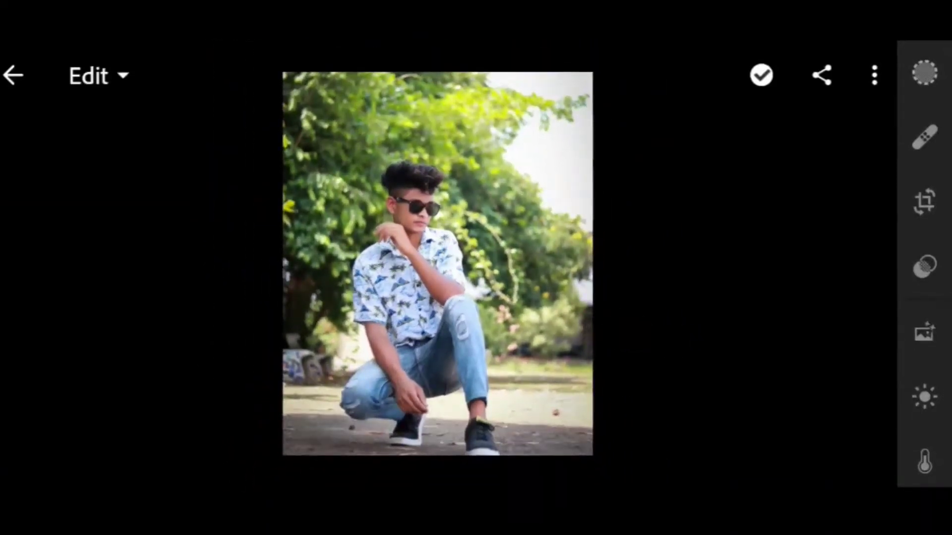
{"action": "left_click_drag", "start_coordinate": [935, 229], "coordinate": [934, 119]}
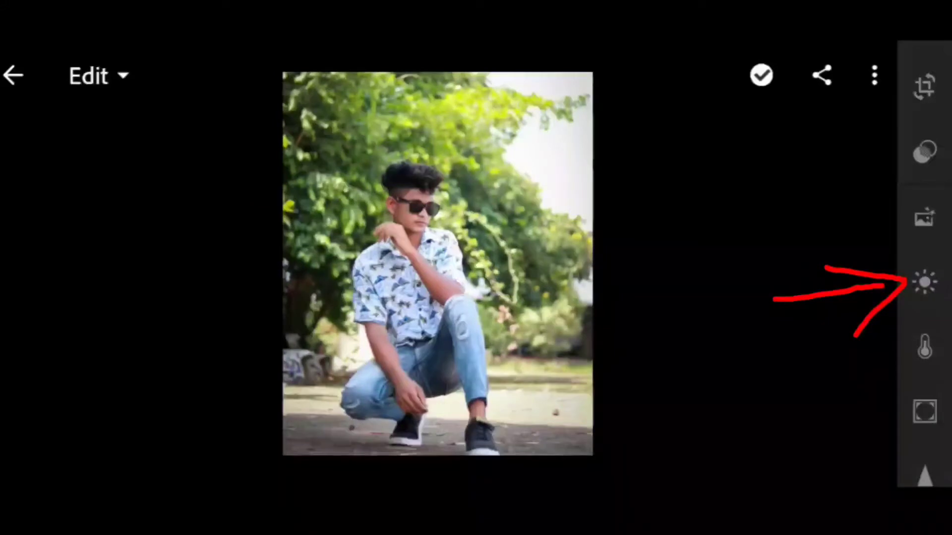
Set the Light panel to Contrast 26, Highlights -27 and Shadows 39
{"action": "left_click_drag", "start_coordinate": [925, 283], "coordinate": [925, 342]}
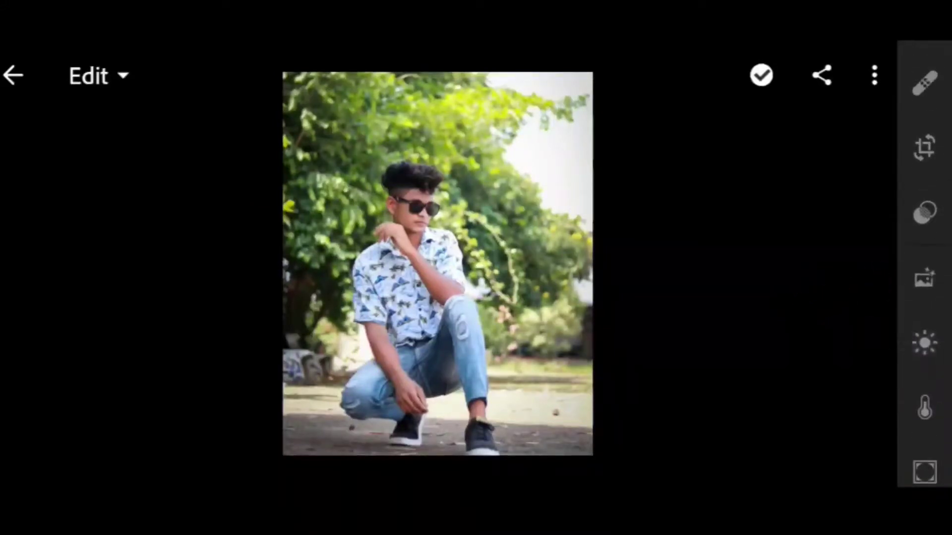
{"action": "left_click", "coordinate": [924, 343]}
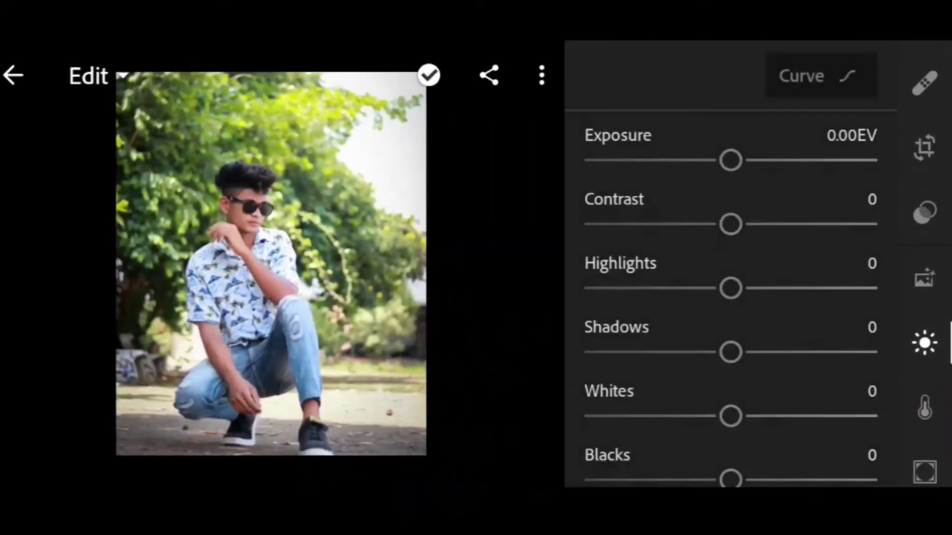
{"action": "mouse_move", "coordinate": [730, 224]}
{"action": "left_mouse_down"}
{"action": "mouse_move", "coordinate": [727, 284]}
{"action": "mouse_move", "coordinate": [669, 308]}
{"action": "mouse_move", "coordinate": [699, 307]}
{"action": "mouse_move", "coordinate": [674, 334]}
{"action": "mouse_move", "coordinate": [767, 337]}
{"action": "mouse_move", "coordinate": [662, 358]}
{"action": "left_mouse_up"}
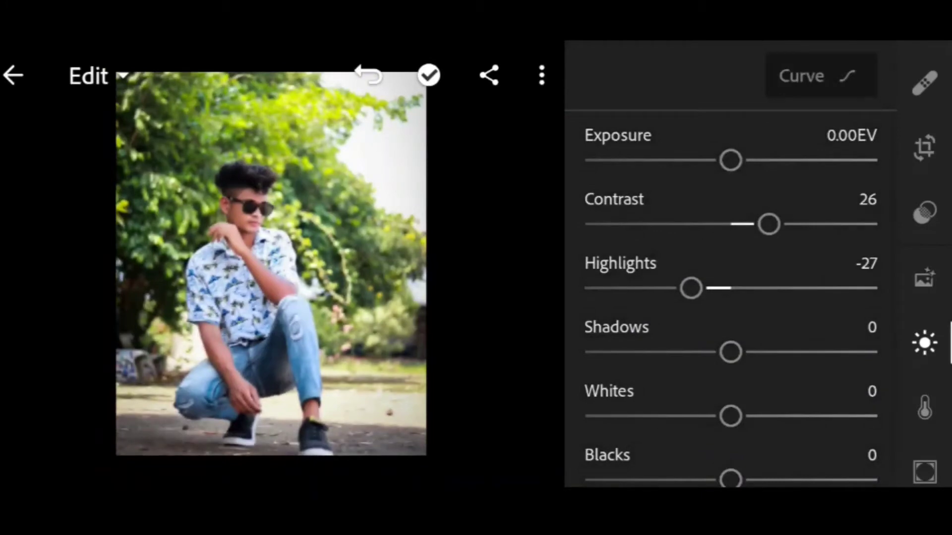
{"action": "scroll", "coordinate": [725, 321], "scroll_direction": "down", "scroll_amount": 1}
{"action": "mouse_move", "coordinate": [726, 321]}
{"action": "left_mouse_down"}
{"action": "mouse_move", "coordinate": [690, 334]}
{"action": "mouse_move", "coordinate": [780, 333]}
{"action": "mouse_move", "coordinate": [745, 342]}
{"action": "mouse_move", "coordinate": [788, 334]}
{"action": "left_mouse_up"}
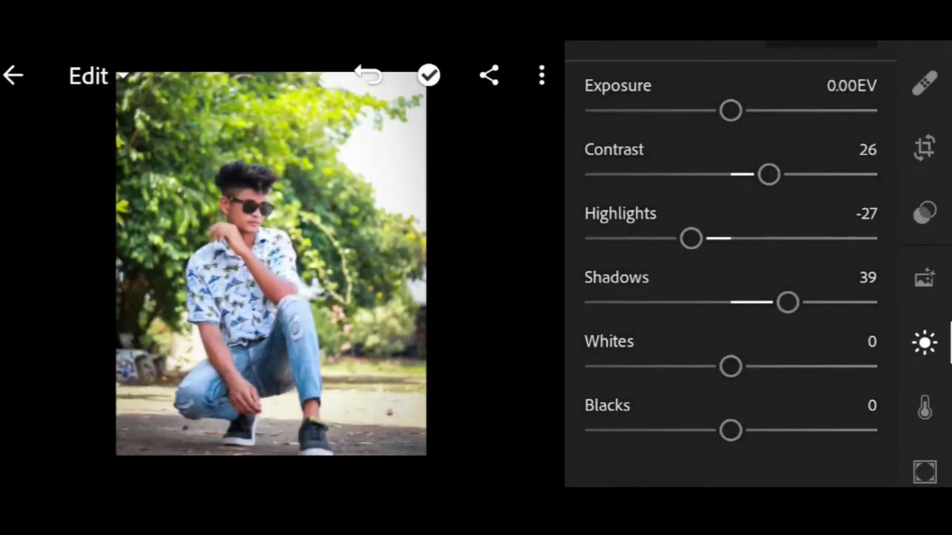
{"action": "left_click_drag", "start_coordinate": [927, 285], "coordinate": [931, 159]}
Warm Temperature to 12 and boost Vibrance to 50 in the Color panel
{"action": "left_click", "coordinate": [929, 278]}
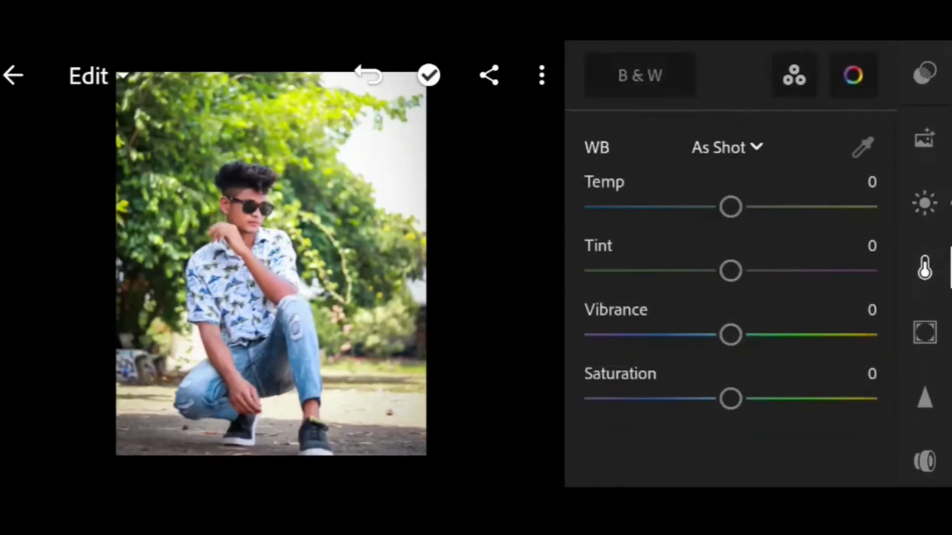
{"action": "left_click_drag", "start_coordinate": [820, 197], "coordinate": [846, 203]}
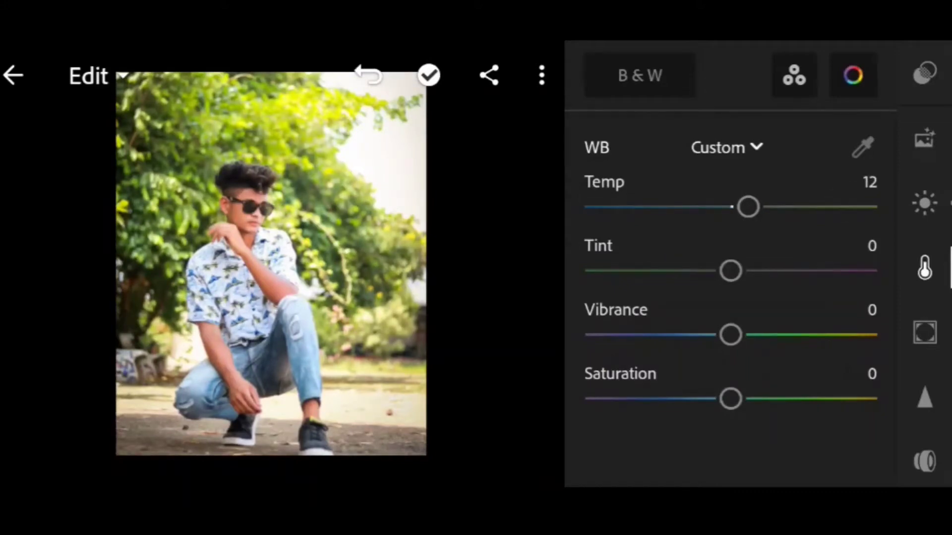
{"action": "left_click_drag", "start_coordinate": [731, 335], "coordinate": [803, 335]}
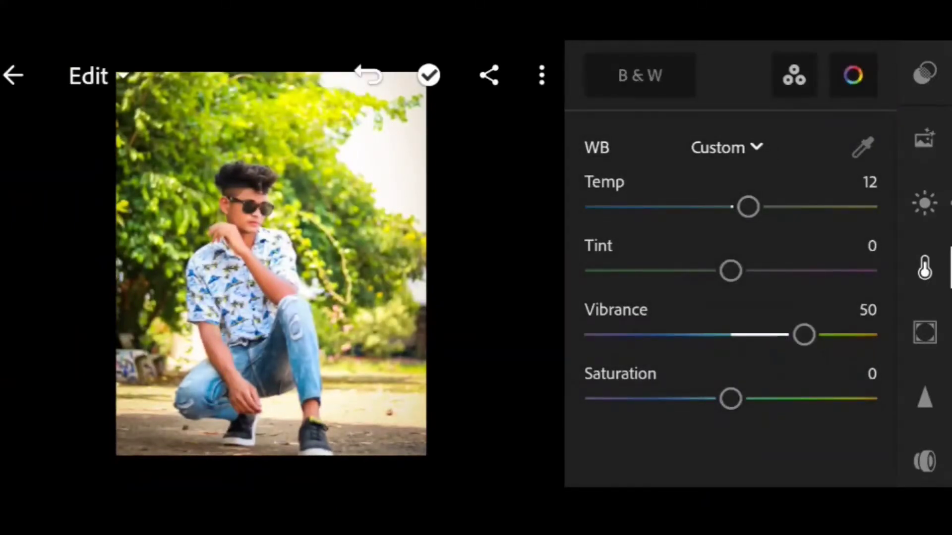
{"action": "left_click", "coordinate": [853, 75]}
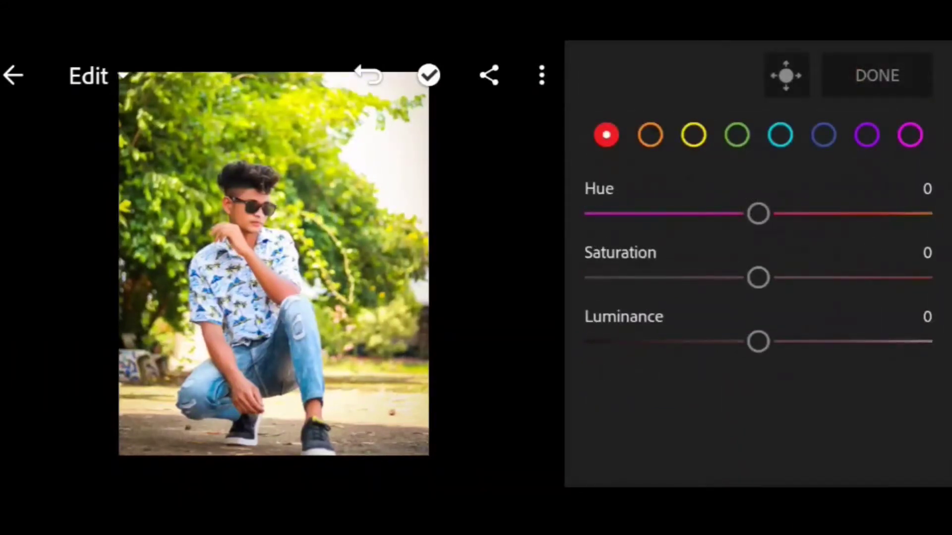
Lower the red saturation to -10 in Color Mix
{"action": "mouse_move", "coordinate": [740, 276]}
{"action": "left_mouse_down"}
{"action": "mouse_move", "coordinate": [619, 334]}
{"action": "mouse_move", "coordinate": [780, 325]}
{"action": "mouse_move", "coordinate": [728, 340]}
{"action": "mouse_move", "coordinate": [739, 344]}
{"action": "mouse_move", "coordinate": [707, 361]}
{"action": "left_mouse_up"}
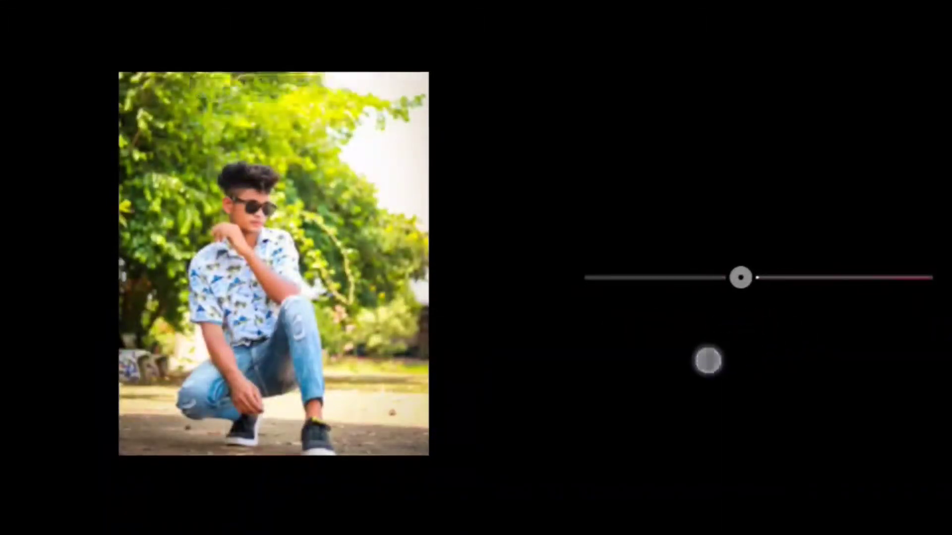
{"action": "scroll", "coordinate": [287, 372], "scroll_direction": "up", "scroll_amount": 5}
{"action": "scroll", "coordinate": [287, 372], "scroll_direction": "down", "scroll_amount": 2}
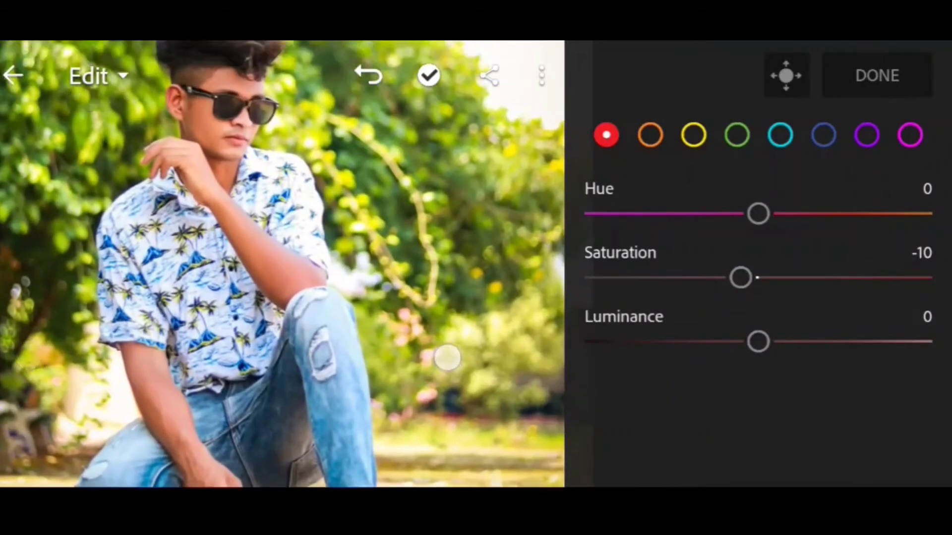
{"action": "scroll", "coordinate": [287, 373], "scroll_direction": "down", "scroll_amount": 2}
{"action": "scroll", "coordinate": [287, 372], "scroll_direction": "down", "scroll_amount": 2}
{"action": "scroll", "coordinate": [287, 372], "scroll_direction": "down", "scroll_amount": 1}
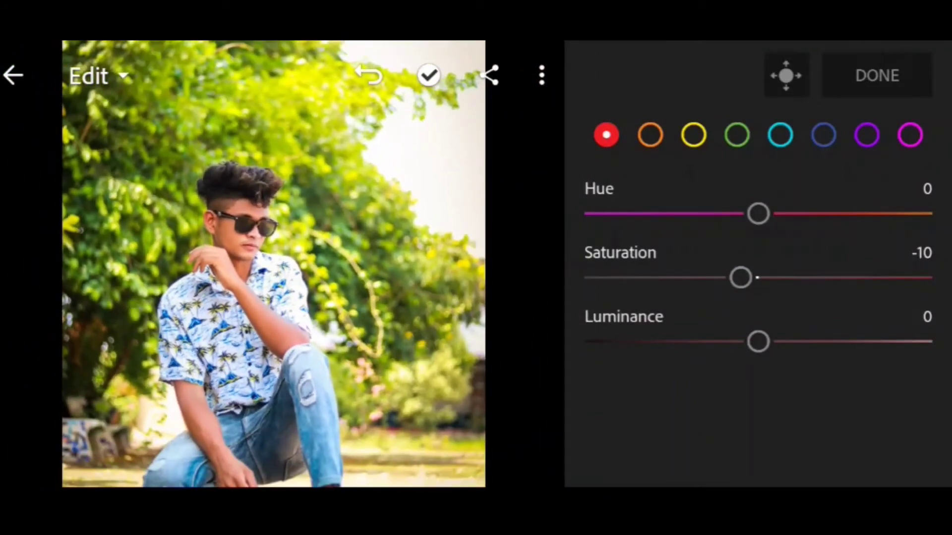
Set the orange channel to Hue -9 and Saturation 7
{"action": "left_click", "coordinate": [644, 142]}
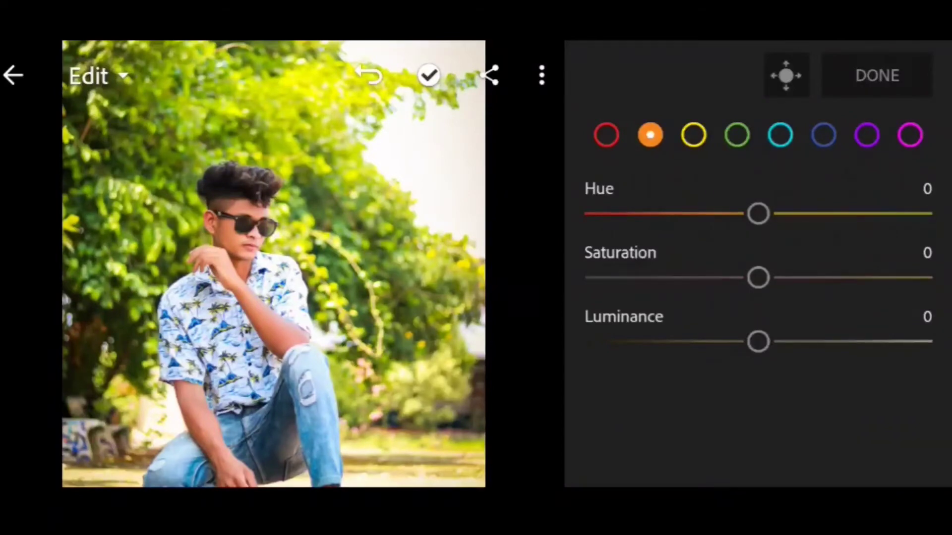
{"action": "mouse_move", "coordinate": [758, 278]}
{"action": "left_mouse_down"}
{"action": "mouse_move", "coordinate": [724, 274]}
{"action": "mouse_move", "coordinate": [786, 287]}
{"action": "mouse_move", "coordinate": [746, 317]}
{"action": "left_mouse_up"}
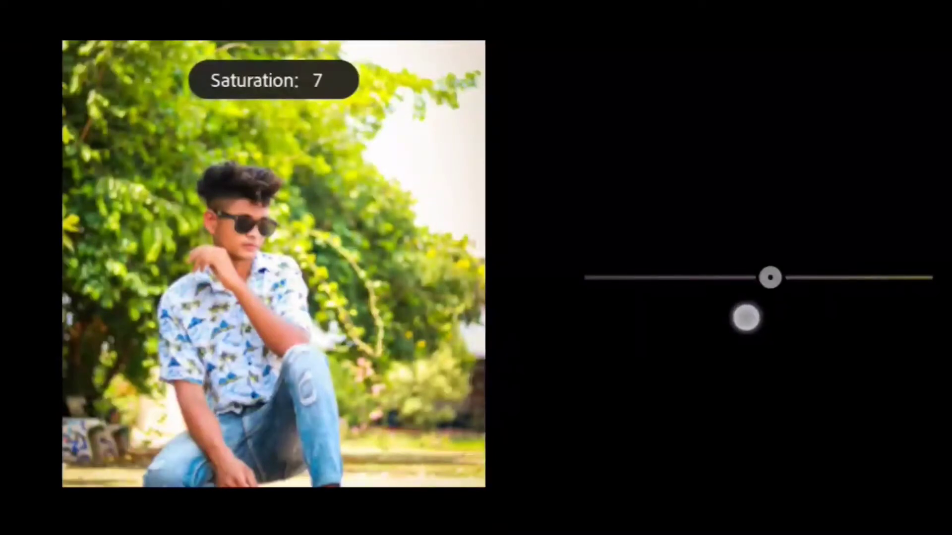
{"action": "mouse_move", "coordinate": [764, 214]}
{"action": "left_mouse_down"}
{"action": "mouse_move", "coordinate": [808, 219]}
{"action": "mouse_move", "coordinate": [742, 258]}
{"action": "mouse_move", "coordinate": [793, 255]}
{"action": "mouse_move", "coordinate": [709, 276]}
{"action": "mouse_move", "coordinate": [715, 280]}
{"action": "left_mouse_up"}
{"action": "scroll", "coordinate": [317, 367], "scroll_direction": "down", "scroll_amount": 3}
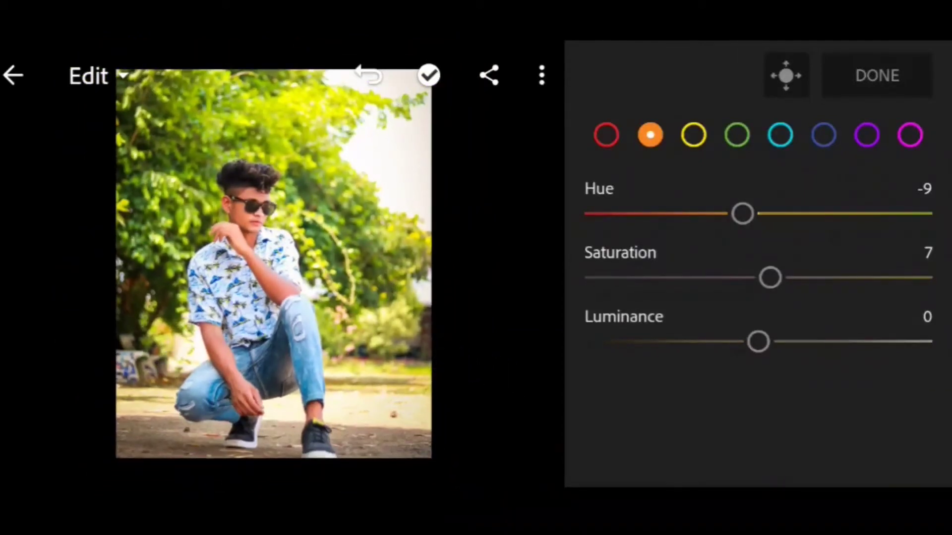
Push the green channel to Hue -100 and Saturation 58
{"action": "left_click", "coordinate": [736, 135]}
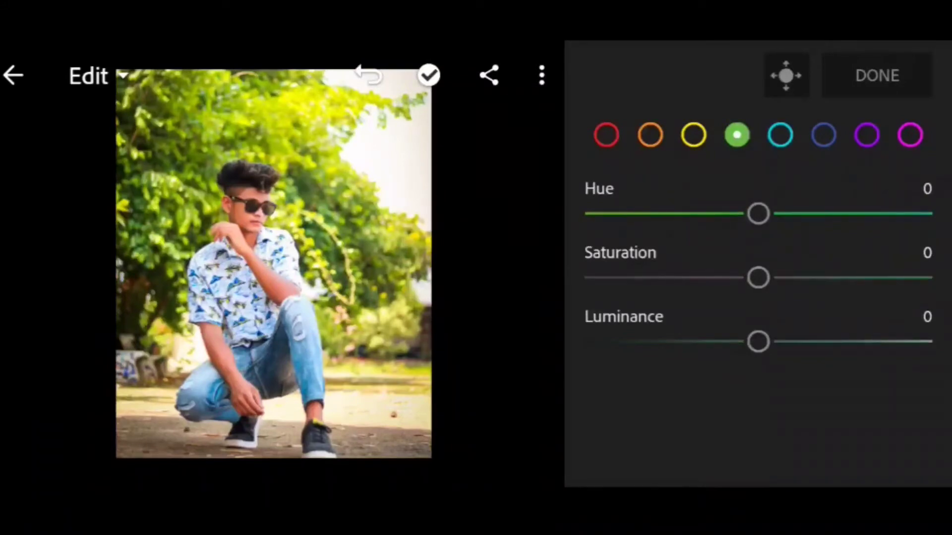
{"action": "left_click_drag", "start_coordinate": [758, 213], "coordinate": [496, 295]}
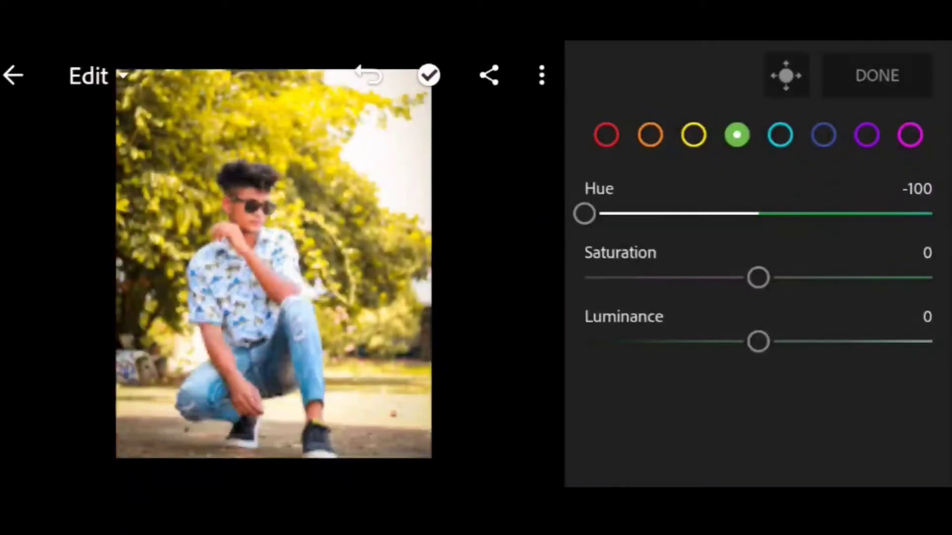
{"action": "mouse_move", "coordinate": [758, 277]}
{"action": "left_mouse_down"}
{"action": "mouse_move", "coordinate": [606, 358]}
{"action": "mouse_move", "coordinate": [828, 325]}
{"action": "left_mouse_up"}
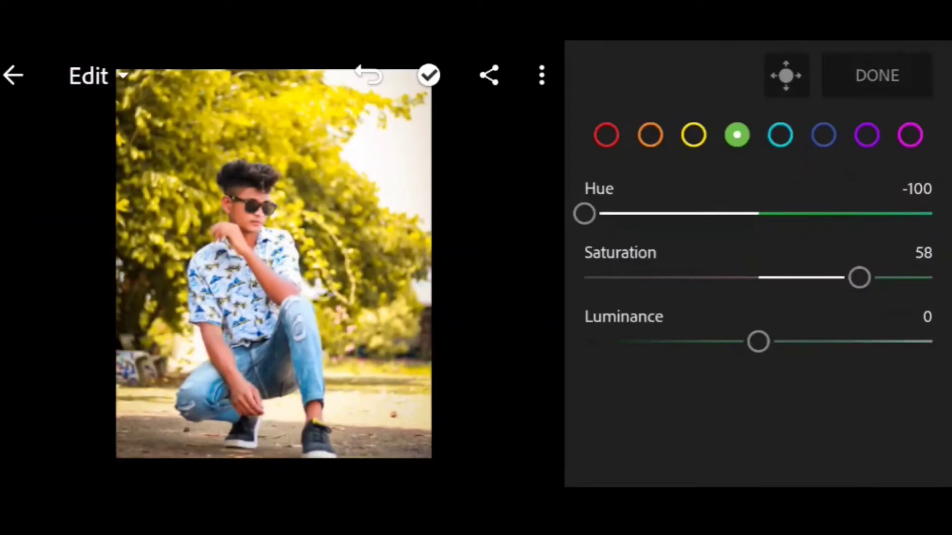
{"action": "left_click", "coordinate": [693, 135]}
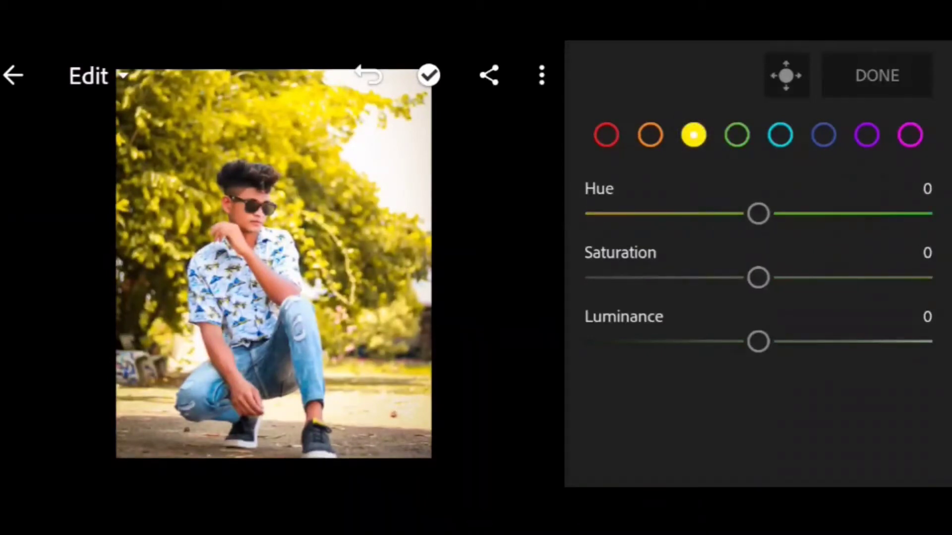
Shift yellows toward orange with more saturation, and fully desaturate cyan
{"action": "left_click_drag", "start_coordinate": [758, 214], "coordinate": [512, 300]}
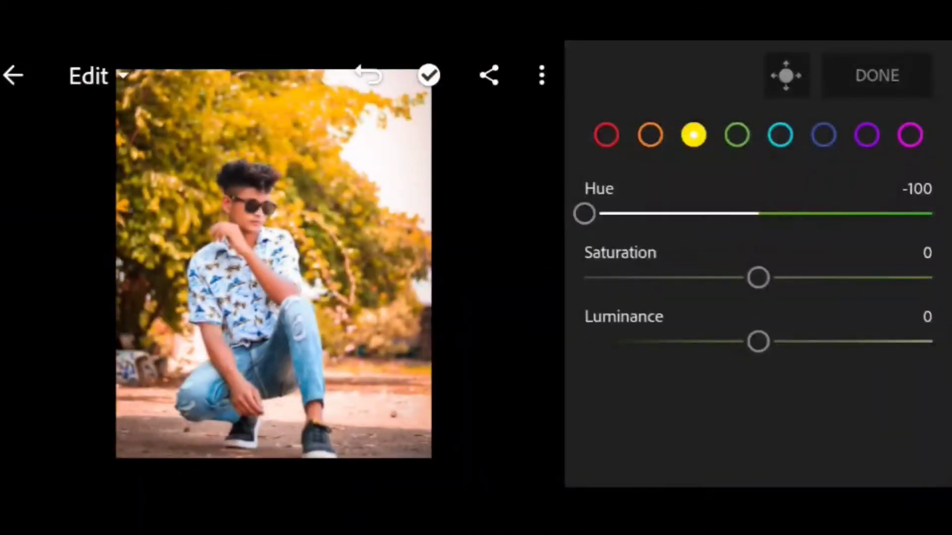
{"action": "mouse_move", "coordinate": [758, 278]}
{"action": "left_mouse_down"}
{"action": "mouse_move", "coordinate": [818, 277]}
{"action": "mouse_move", "coordinate": [771, 325]}
{"action": "left_mouse_up"}
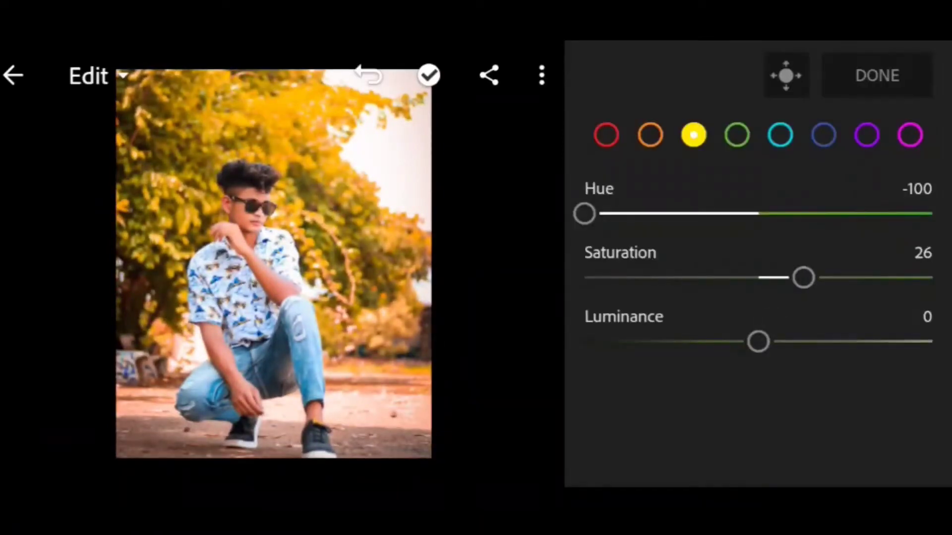
{"action": "left_click", "coordinate": [779, 134]}
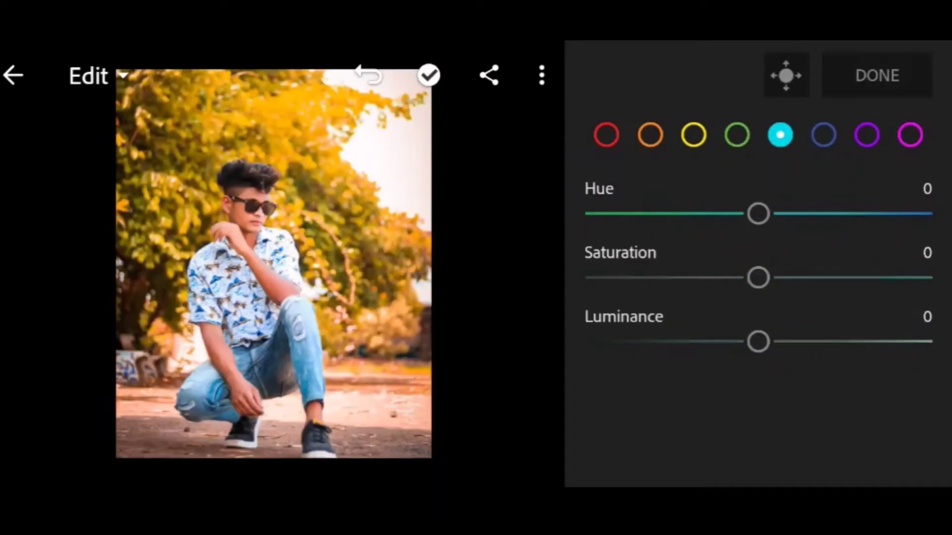
{"action": "mouse_move", "coordinate": [758, 278]}
{"action": "left_mouse_down"}
{"action": "mouse_move", "coordinate": [803, 282]}
{"action": "mouse_move", "coordinate": [614, 326]}
{"action": "mouse_move", "coordinate": [734, 314]}
{"action": "mouse_move", "coordinate": [506, 343]}
{"action": "left_mouse_up"}
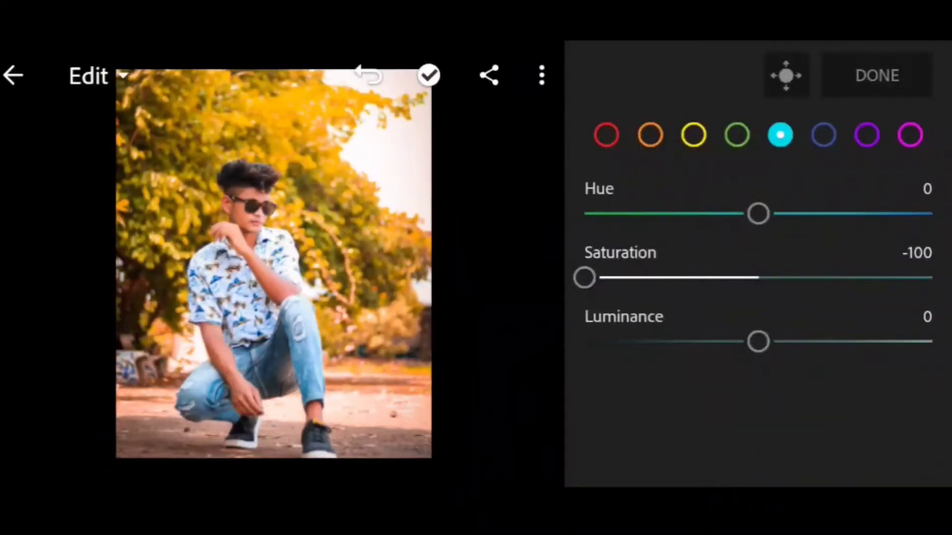
Set blue saturation to -16, desaturate purple, and set magenta saturation to -100
{"action": "left_click", "coordinate": [824, 134]}
{"action": "mouse_move", "coordinate": [773, 287]}
{"action": "left_mouse_down"}
{"action": "mouse_move", "coordinate": [718, 287]}
{"action": "mouse_move", "coordinate": [807, 304]}
{"action": "mouse_move", "coordinate": [538, 349]}
{"action": "mouse_move", "coordinate": [779, 327]}
{"action": "mouse_move", "coordinate": [695, 344]}
{"action": "mouse_move", "coordinate": [761, 347]}
{"action": "mouse_move", "coordinate": [686, 362]}
{"action": "mouse_move", "coordinate": [709, 372]}
{"action": "left_mouse_up"}
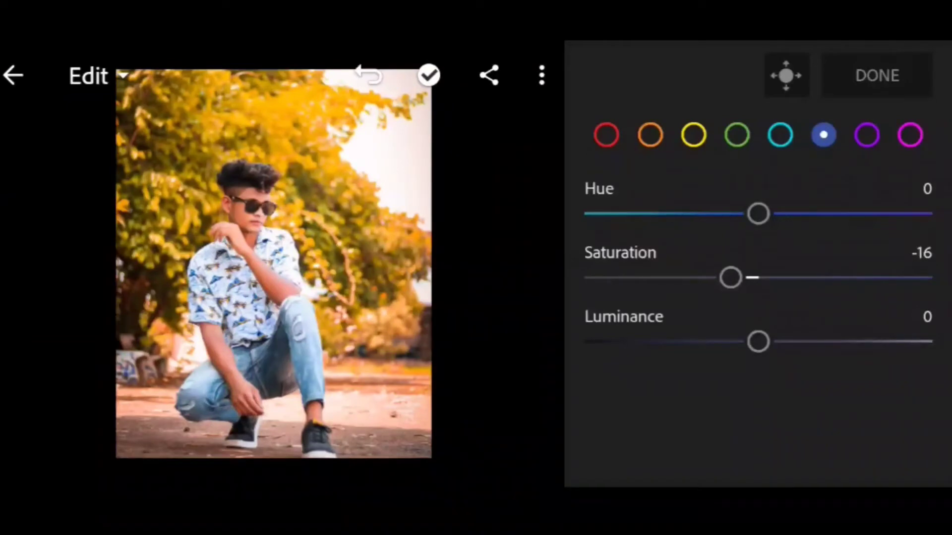
{"action": "left_click", "coordinate": [867, 134]}
{"action": "left_click_drag", "start_coordinate": [750, 278], "coordinate": [584, 278]}
{"action": "left_click", "coordinate": [910, 135]}
{"action": "left_click_drag", "start_coordinate": [909, 263], "coordinate": [596, 315]}
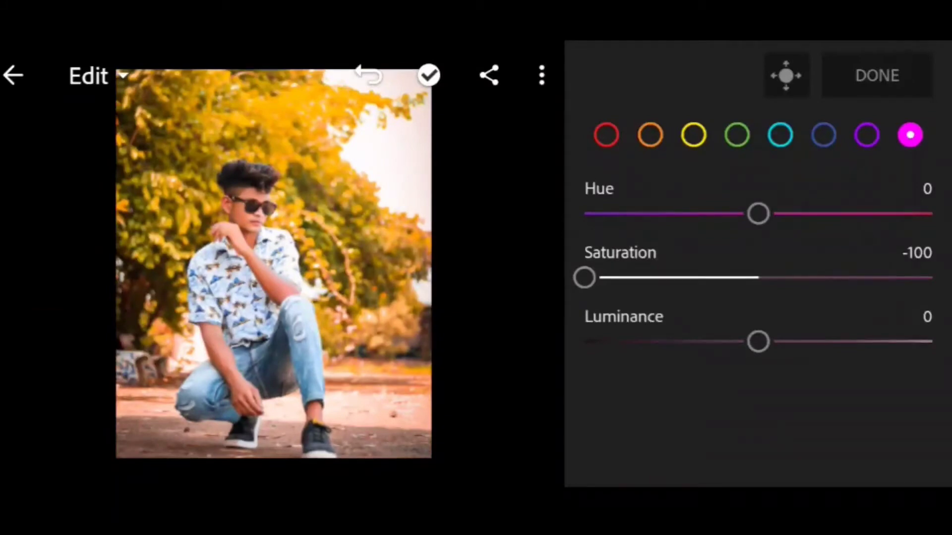
{"action": "left_click", "coordinate": [877, 75]}
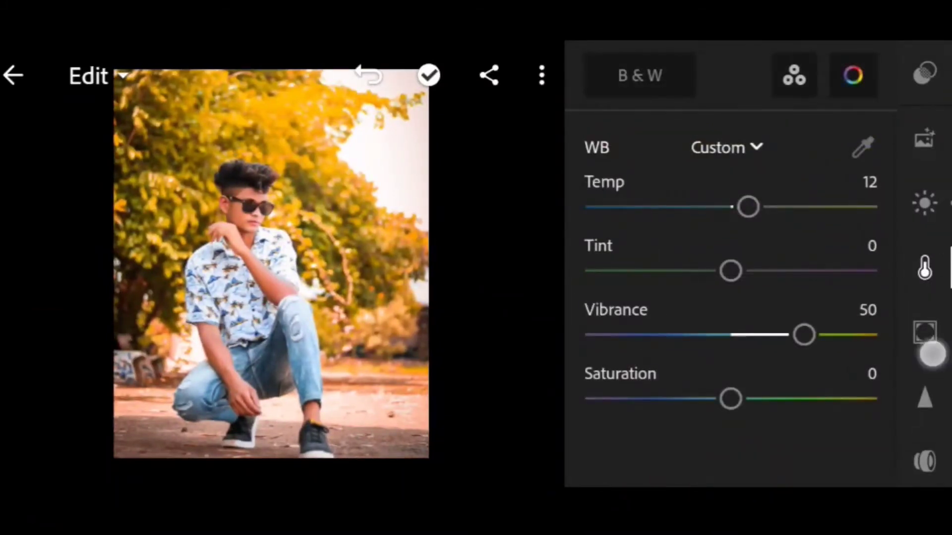
Set Effects Clarity to 17 and Vignette to -22
{"action": "left_click_drag", "start_coordinate": [931, 350], "coordinate": [928, 259]}
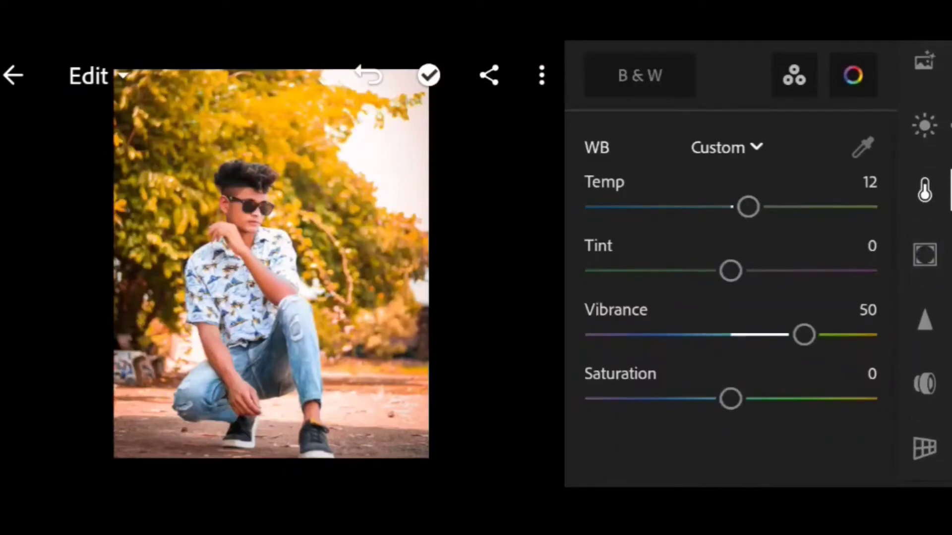
{"action": "left_click", "coordinate": [928, 257]}
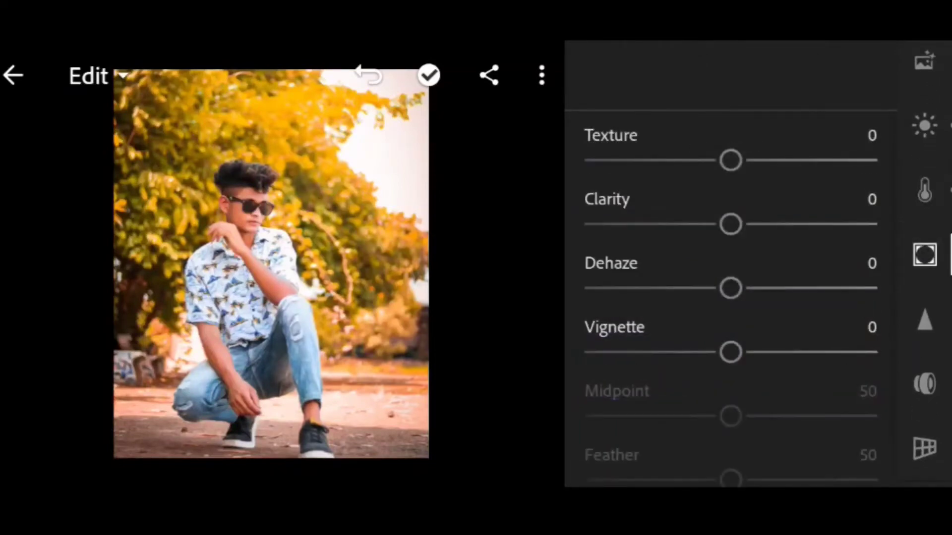
{"action": "left_click_drag", "start_coordinate": [820, 224], "coordinate": [837, 225]}
{"action": "left_click_drag", "start_coordinate": [835, 353], "coordinate": [803, 357]}
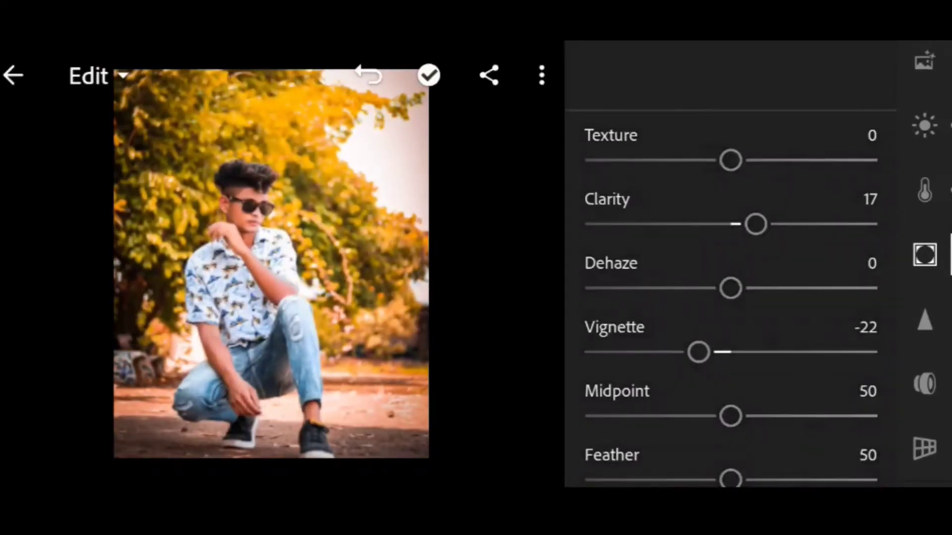
{"action": "scroll", "coordinate": [925, 258], "scroll_direction": "down", "scroll_amount": 5}
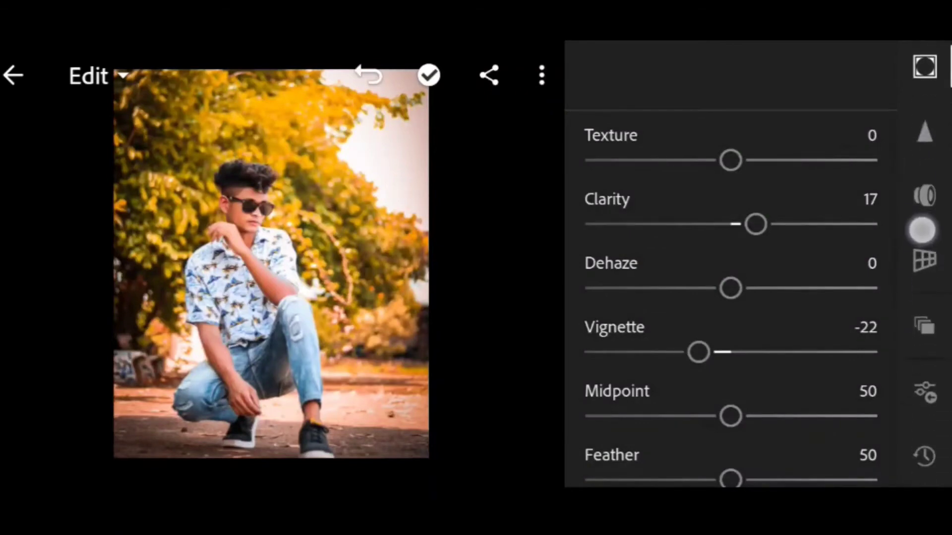
{"action": "left_click_drag", "start_coordinate": [927, 276], "coordinate": [922, 221]}
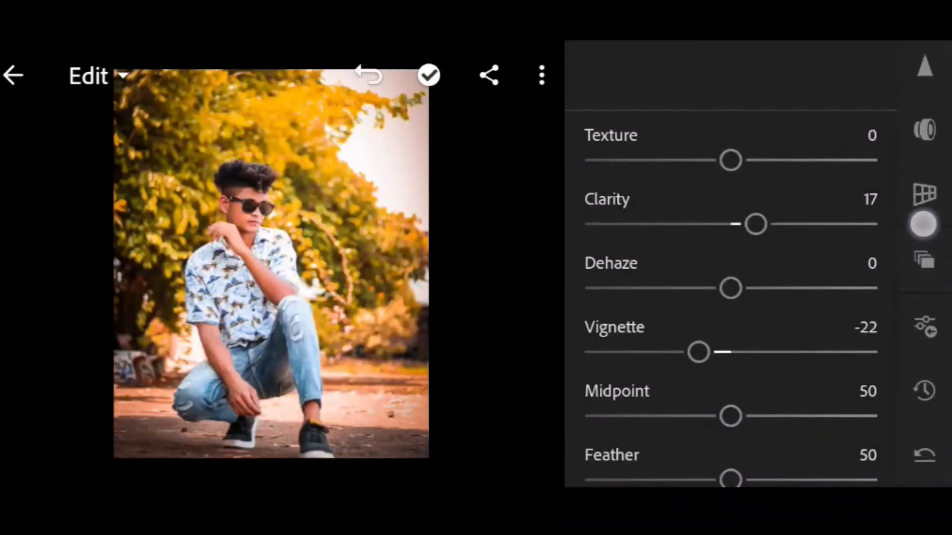
Compare the edited portrait against the original photo
{"action": "left_click", "coordinate": [539, 388]}
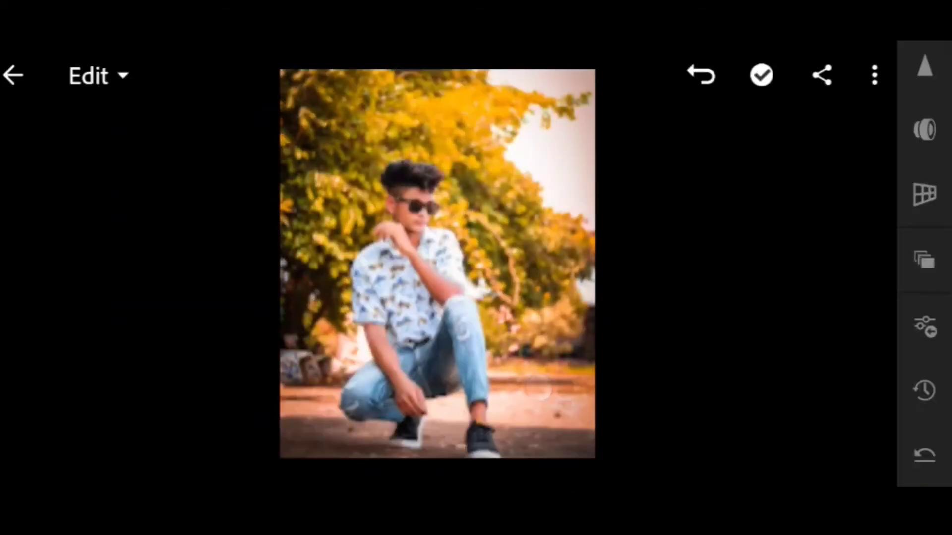
{"action": "scroll", "coordinate": [422, 348], "scroll_direction": "up", "scroll_amount": 2}
{"action": "scroll", "coordinate": [423, 348], "scroll_direction": "down", "scroll_amount": 2}
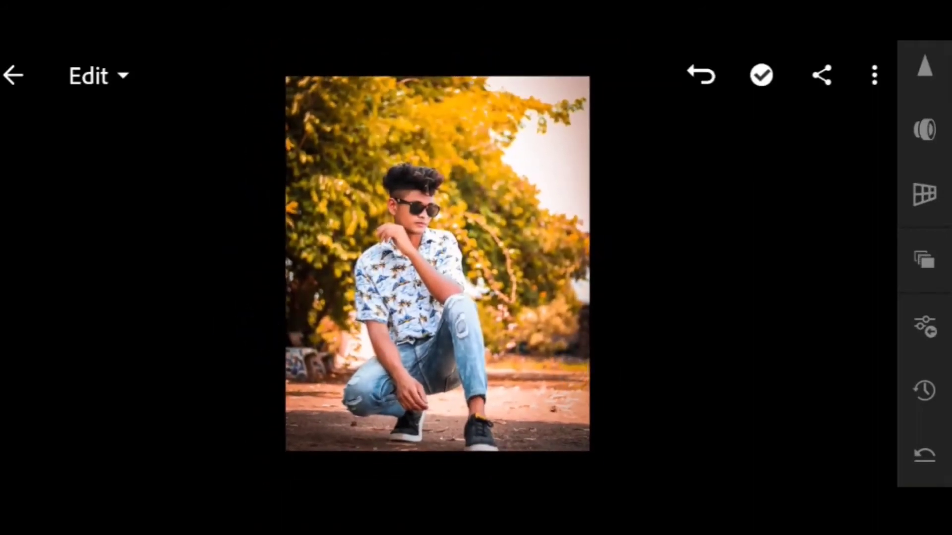
{"action": "left_click", "coordinate": [822, 75]}
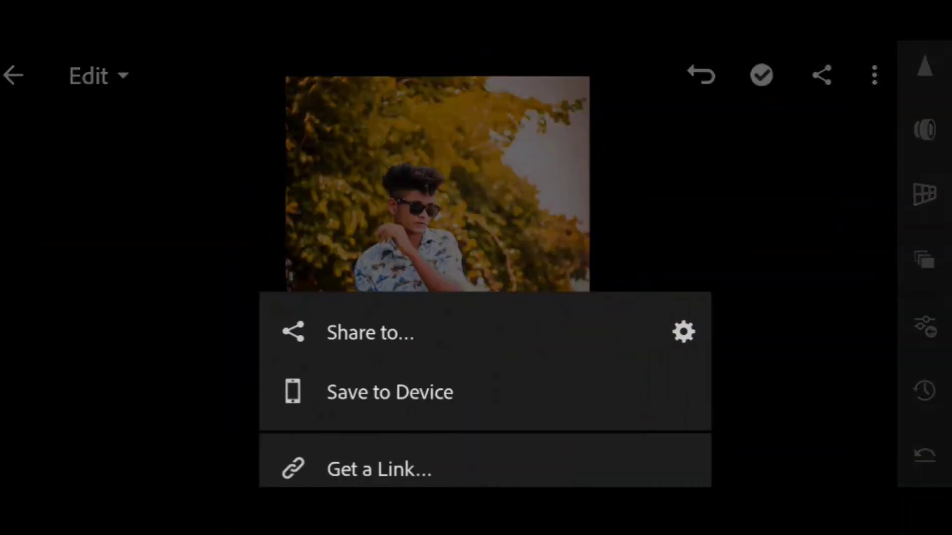
Save the edited portrait to the device and dismiss the export-complete message
{"action": "left_click", "coordinate": [509, 389]}
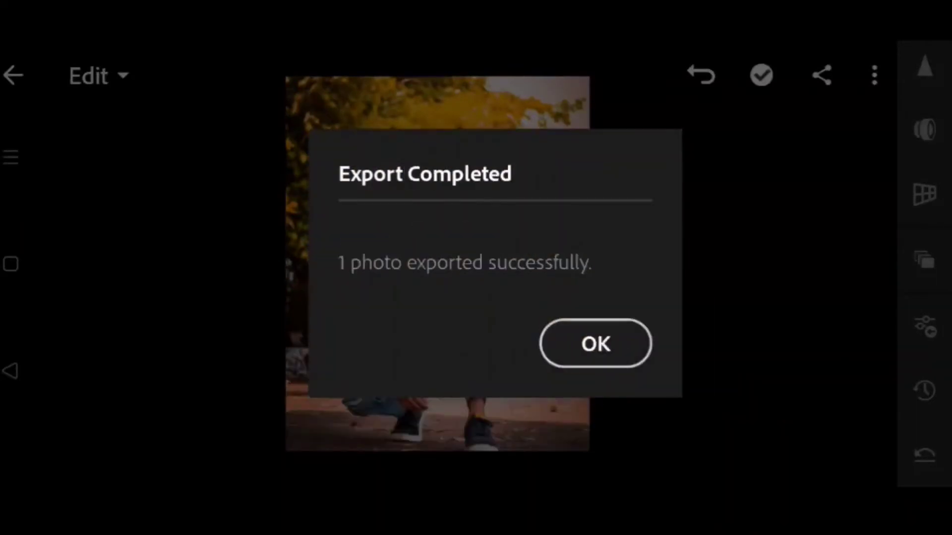
{"action": "left_click", "coordinate": [616, 344]}
{"action": "scroll", "coordinate": [445, 316], "scroll_direction": "up", "scroll_amount": 1}
{"action": "scroll", "coordinate": [444, 315], "scroll_direction": "down", "scroll_amount": 1}
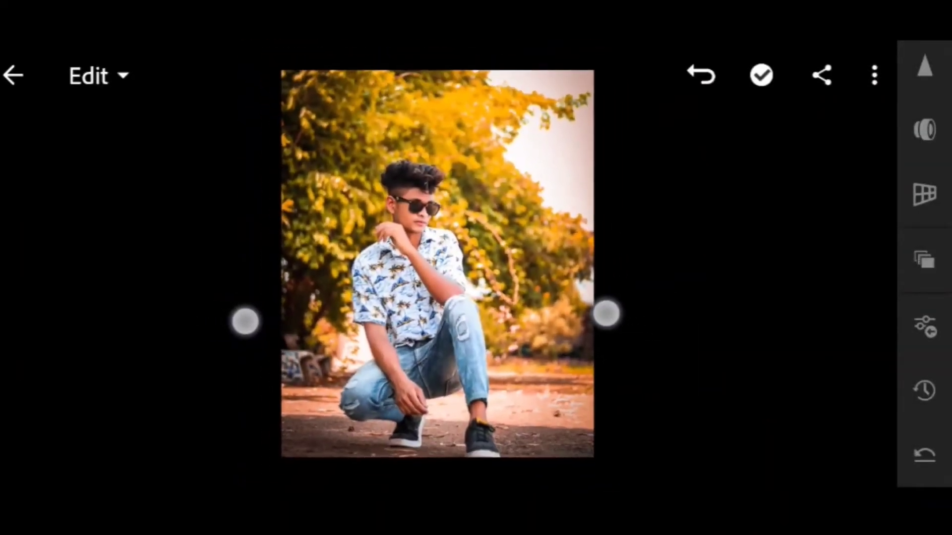
Reopen the newly imported portrait from All Photos with its Color settings shown
{"action": "left_click", "coordinate": [13, 75]}
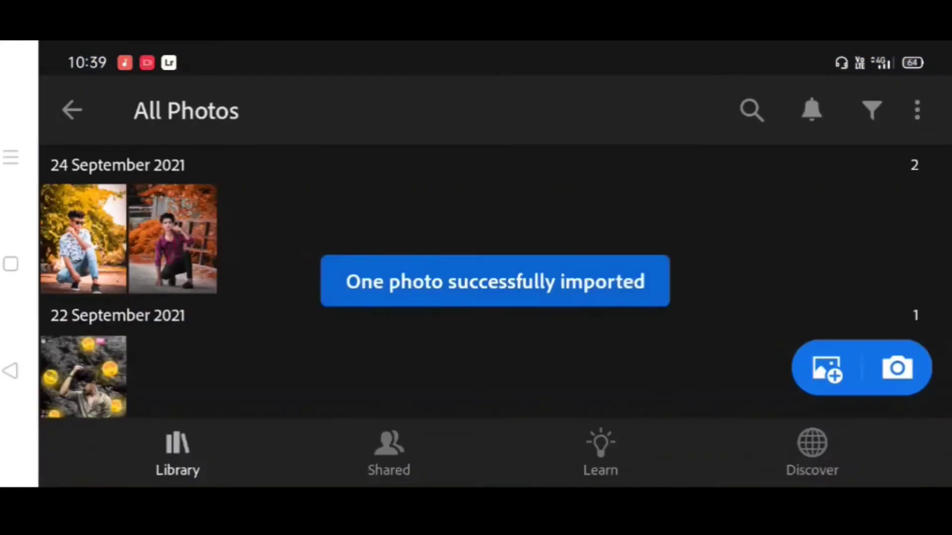
{"action": "left_click", "coordinate": [83, 238]}
{"action": "scroll", "coordinate": [431, 339], "scroll_direction": "up", "scroll_amount": 2}
{"action": "scroll", "coordinate": [431, 339], "scroll_direction": "down", "scroll_amount": 2}
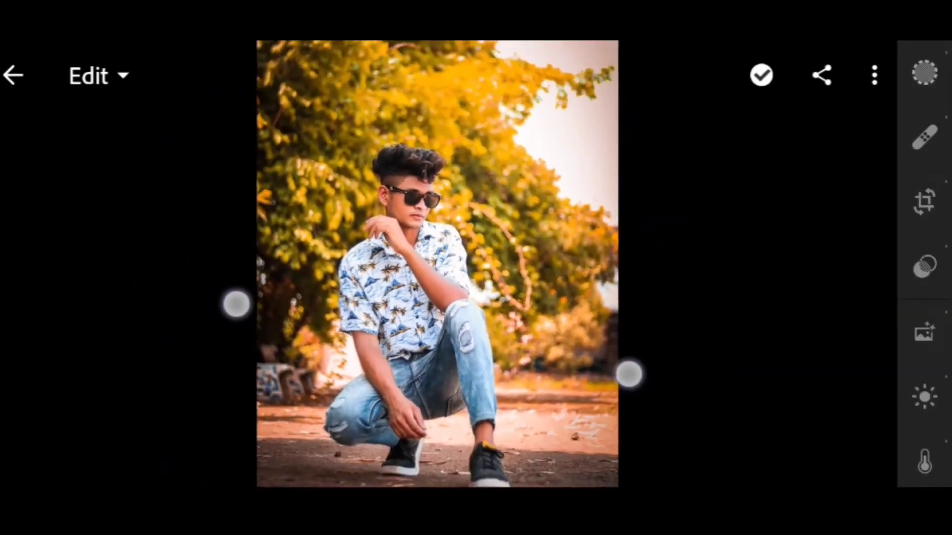
{"action": "scroll", "coordinate": [916, 197], "scroll_direction": "down", "scroll_amount": 4}
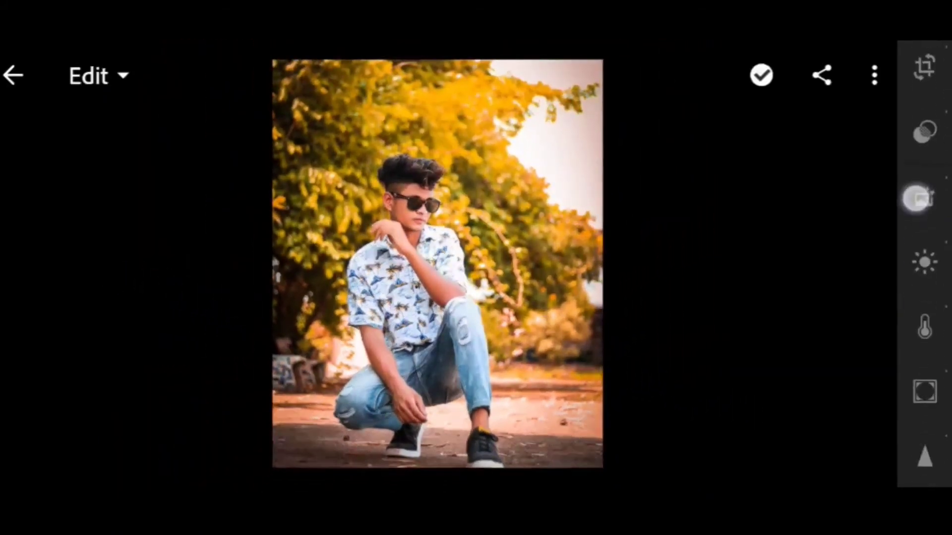
{"action": "left_click", "coordinate": [925, 263]}
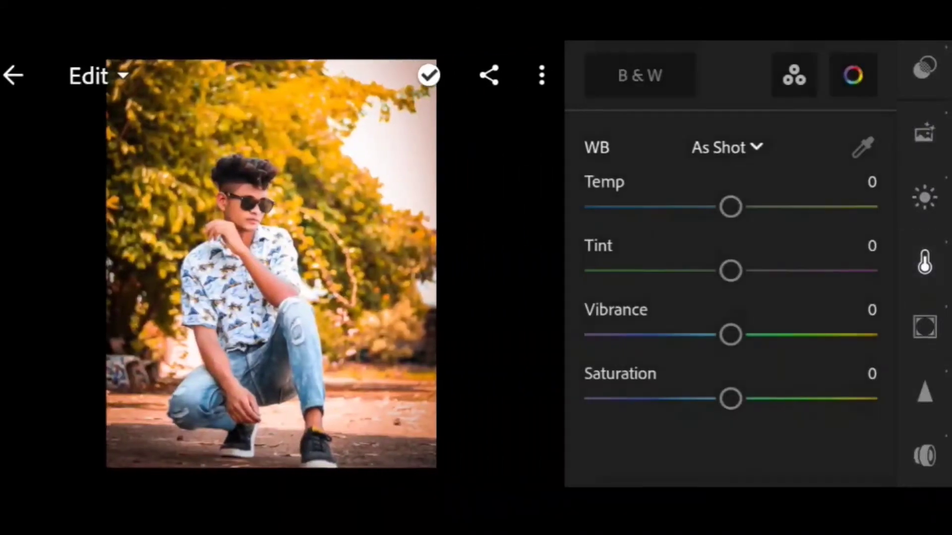
Set green and yellow hues to -100 and yellow saturation to 34 in Color Mix
{"action": "left_click", "coordinate": [851, 76]}
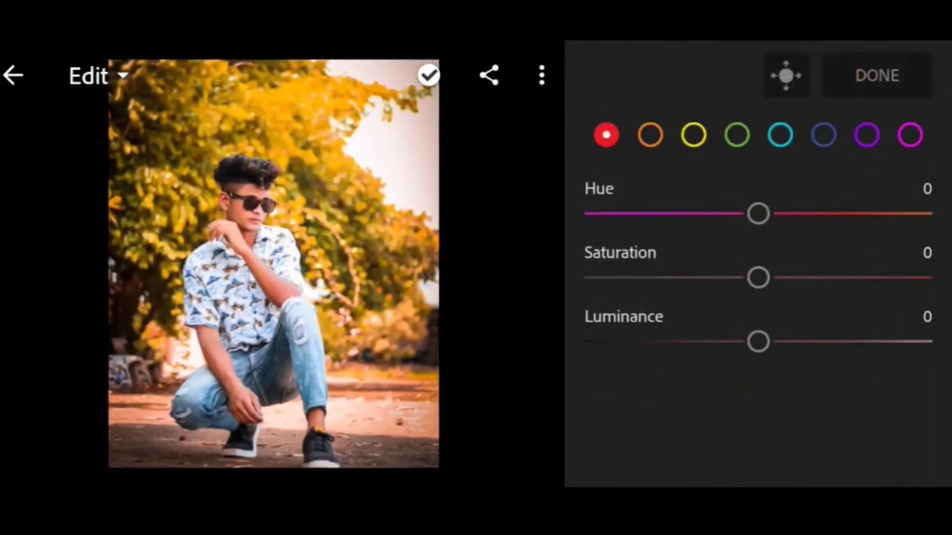
{"action": "left_click", "coordinate": [693, 135]}
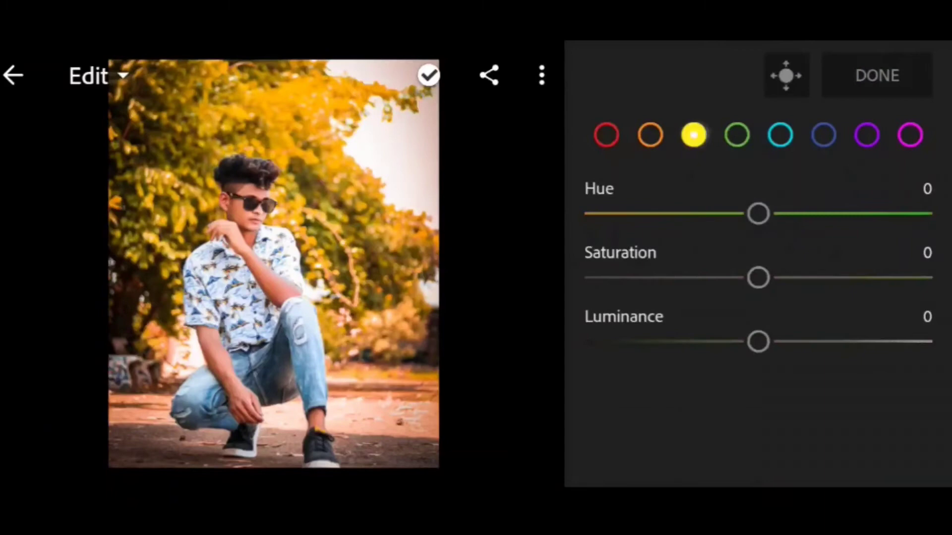
{"action": "left_click", "coordinate": [748, 133]}
{"action": "left_click_drag", "start_coordinate": [758, 218], "coordinate": [585, 214]}
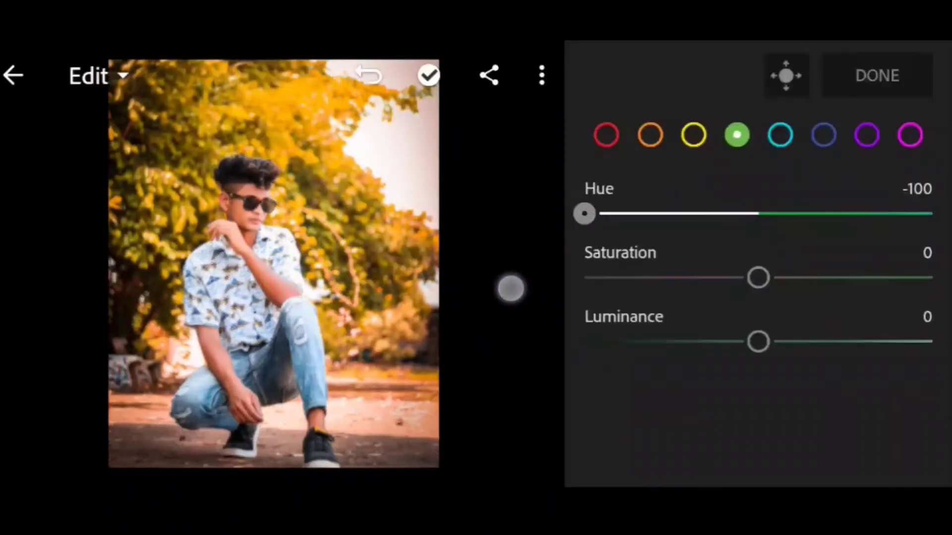
{"action": "left_click", "coordinate": [693, 135]}
{"action": "left_click_drag", "start_coordinate": [713, 213], "coordinate": [517, 297]}
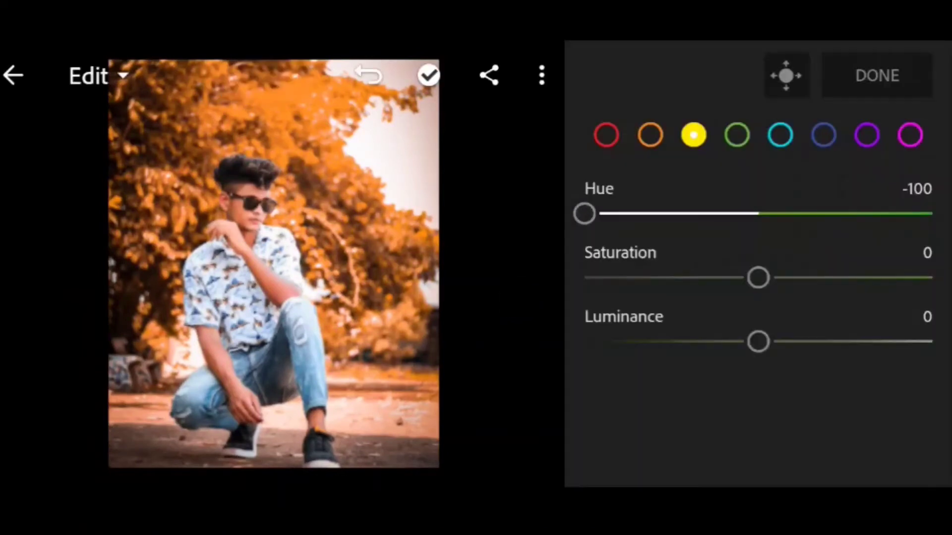
{"action": "mouse_move", "coordinate": [758, 277]}
{"action": "left_mouse_down"}
{"action": "mouse_move", "coordinate": [799, 276]}
{"action": "mouse_move", "coordinate": [706, 302]}
{"action": "mouse_move", "coordinate": [800, 306]}
{"action": "left_mouse_up"}
{"action": "left_click", "coordinate": [873, 74]}
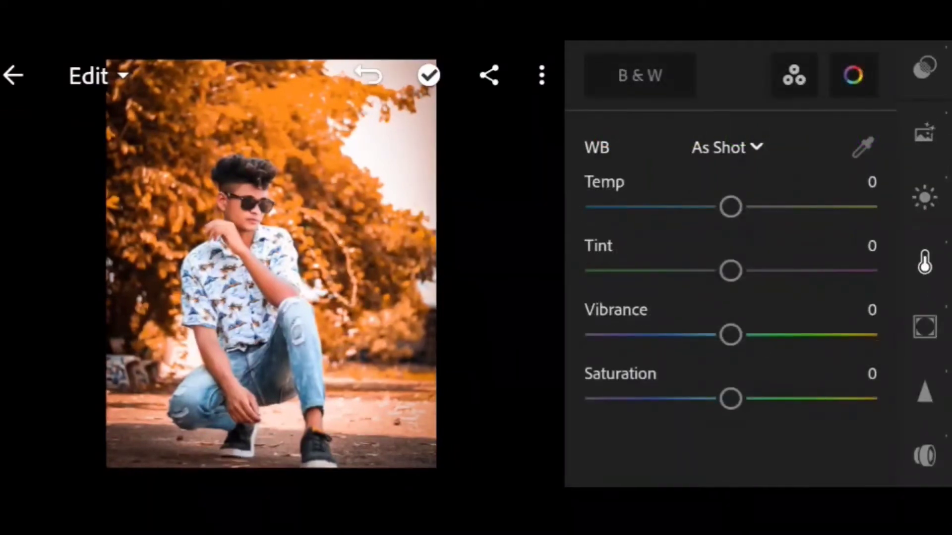
Apply the Artistic 03 profile from the Artistic category at amount 53
{"action": "scroll", "coordinate": [924, 268], "scroll_direction": "down", "scroll_amount": 5}
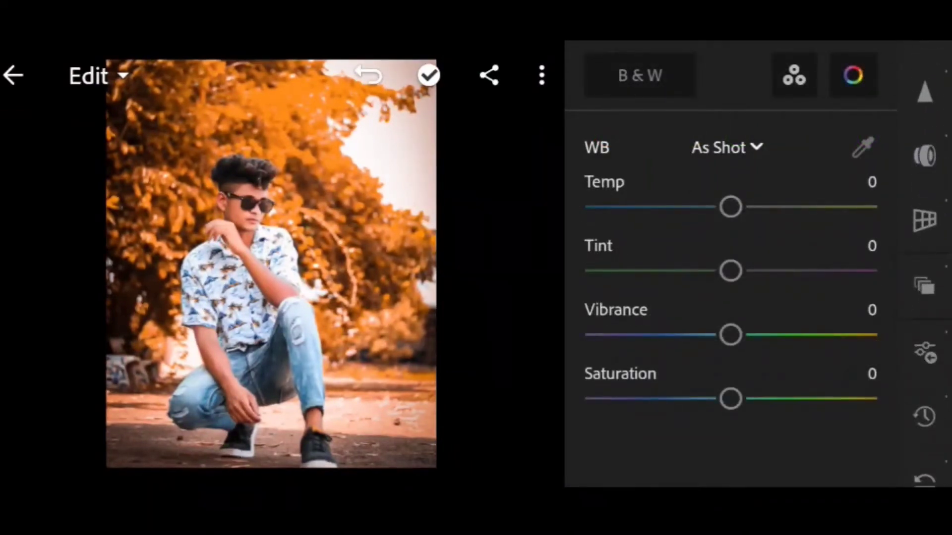
{"action": "left_click_drag", "start_coordinate": [935, 293], "coordinate": [942, 298]}
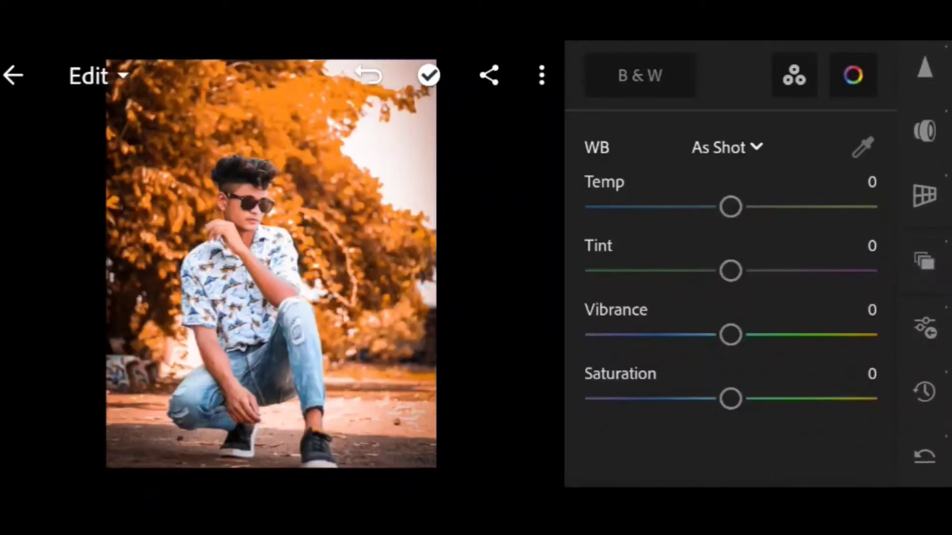
{"action": "left_click", "coordinate": [929, 273]}
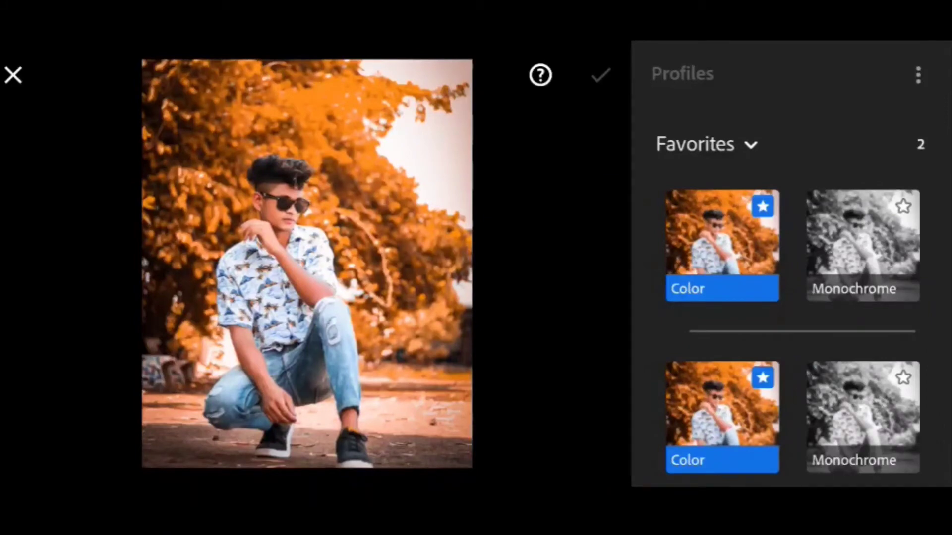
{"action": "left_click", "coordinate": [722, 132]}
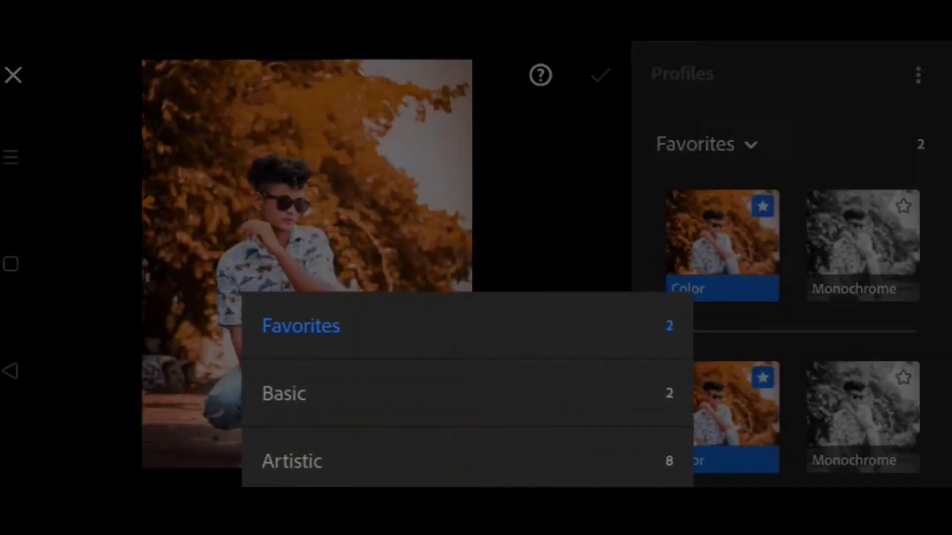
{"action": "left_click_drag", "start_coordinate": [635, 402], "coordinate": [635, 316]}
{"action": "left_click", "coordinate": [292, 461]}
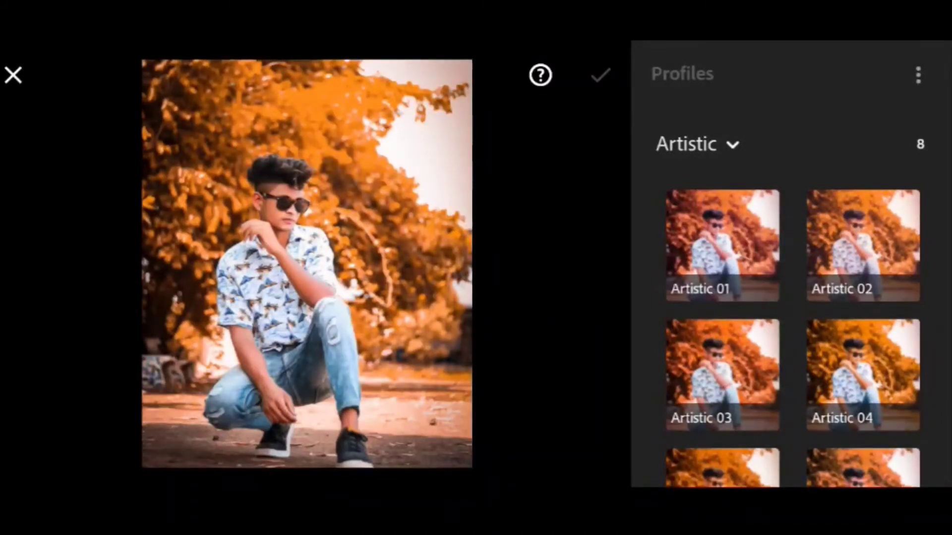
{"action": "left_click", "coordinate": [722, 375]}
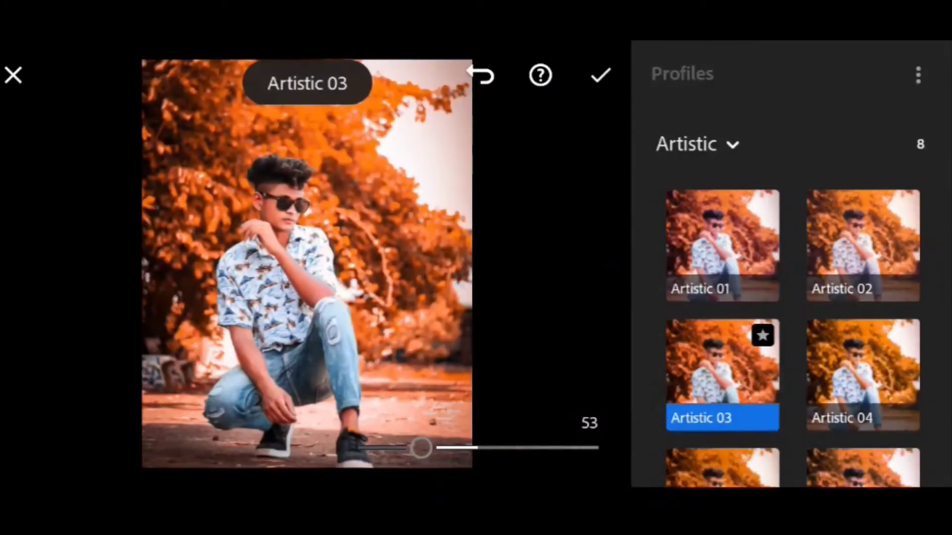
{"action": "left_click", "coordinate": [599, 75]}
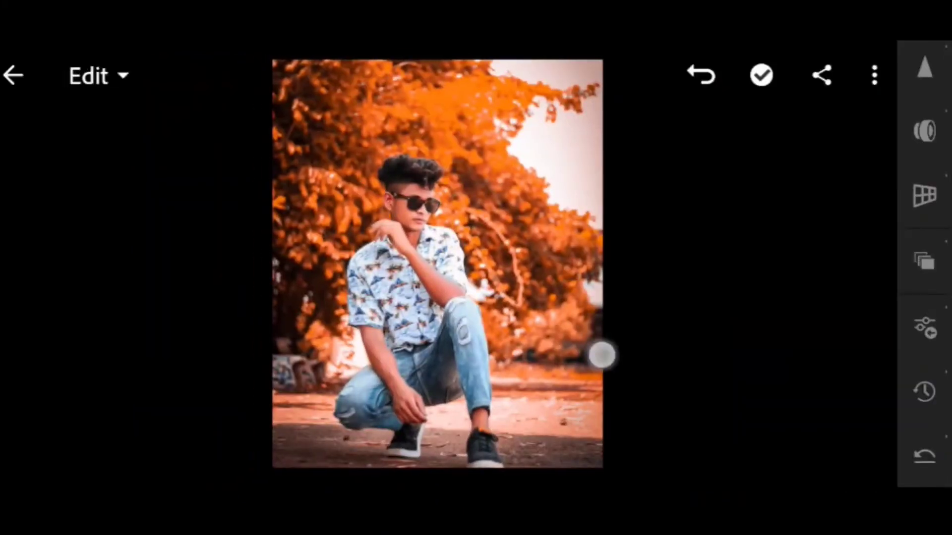
{"action": "left_click", "coordinate": [601, 355]}
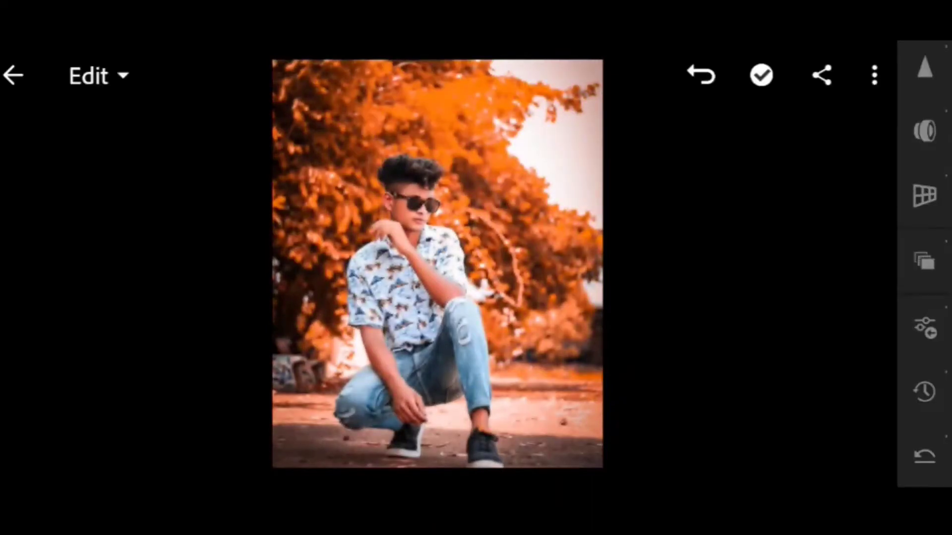
{"action": "left_click", "coordinate": [595, 343]}
{"action": "left_click", "coordinate": [821, 75]}
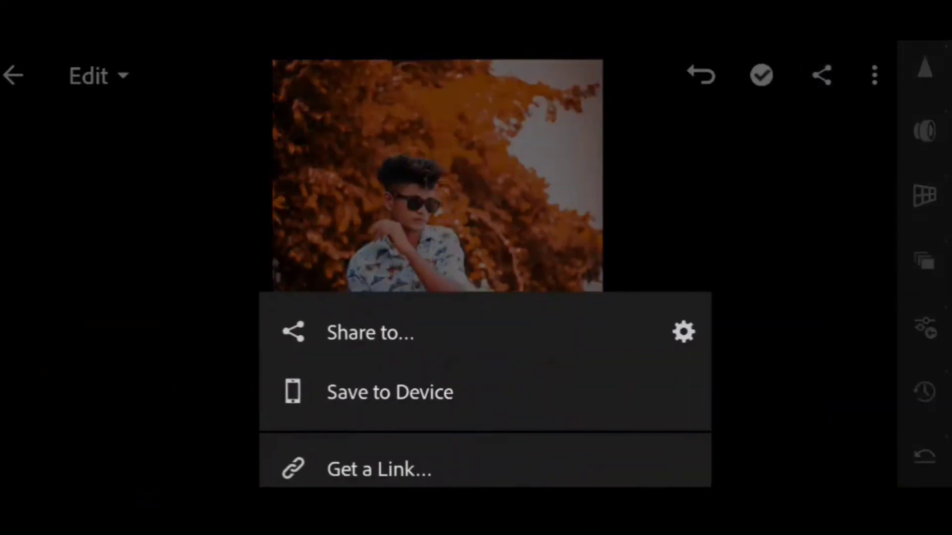
{"action": "key", "text": "Escape"}
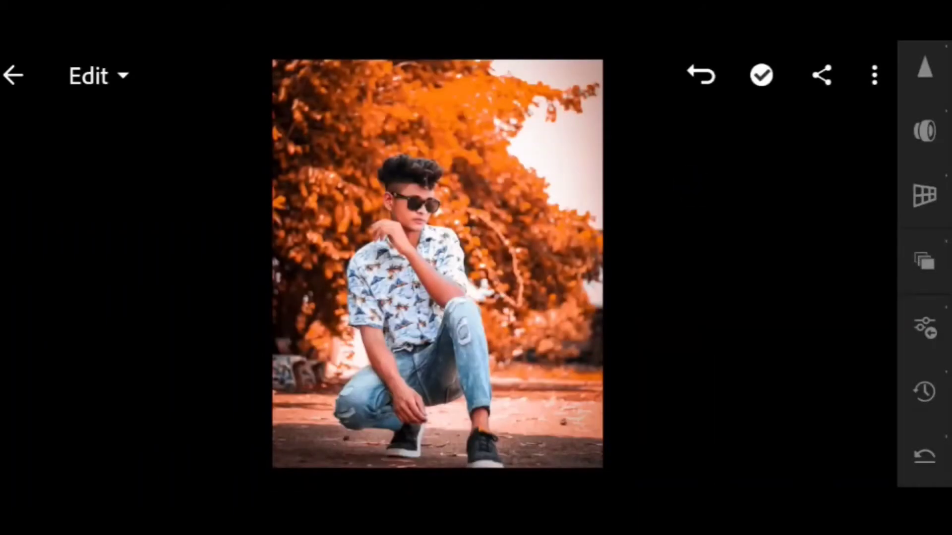
{"action": "scroll", "coordinate": [441, 308], "scroll_direction": "up", "scroll_amount": 3}
{"action": "scroll", "coordinate": [447, 317], "scroll_direction": "down", "scroll_amount": 5}
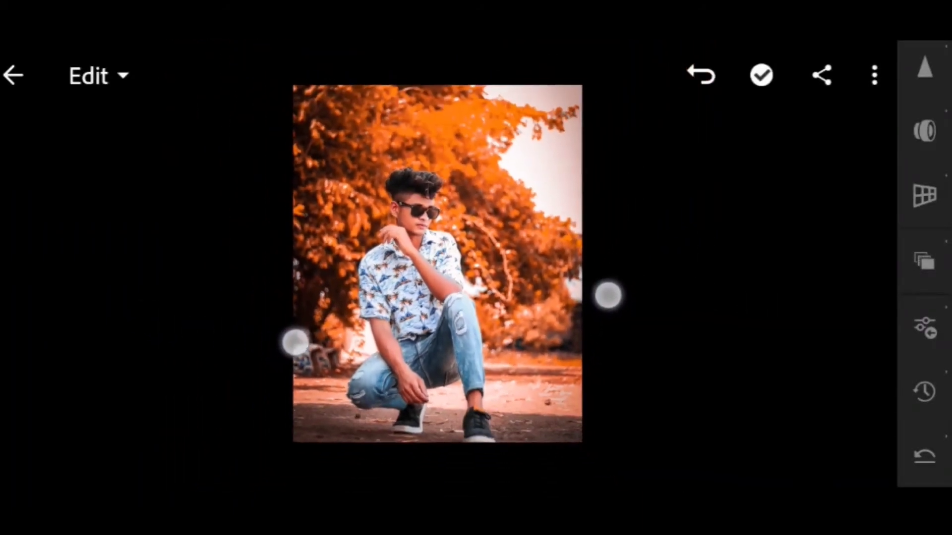
{"action": "scroll", "coordinate": [446, 318], "scroll_direction": "down", "scroll_amount": 1}
{"action": "scroll", "coordinate": [456, 297], "scroll_direction": "up", "scroll_amount": 3}
{"action": "scroll", "coordinate": [446, 301], "scroll_direction": "down", "scroll_amount": 2}
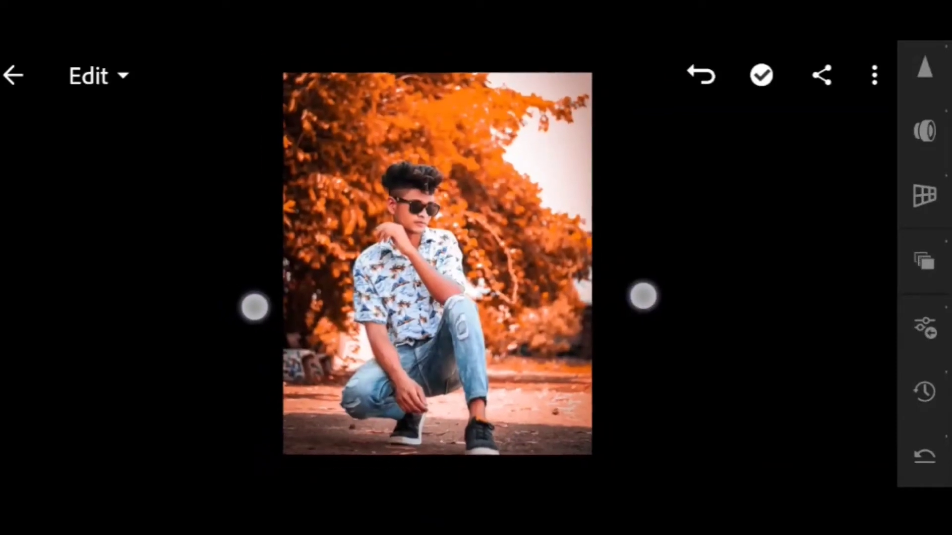
{"action": "scroll", "coordinate": [448, 302], "scroll_direction": "down", "scroll_amount": 1}
{"action": "scroll", "coordinate": [465, 261], "scroll_direction": "up", "scroll_amount": 2}
{"action": "scroll", "coordinate": [454, 258], "scroll_direction": "down", "scroll_amount": 1}
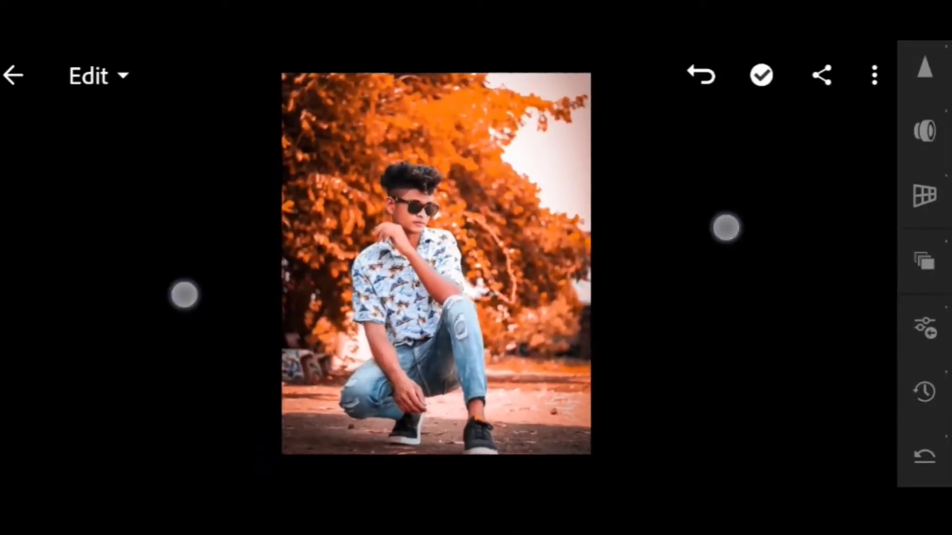
{"action": "left_click", "coordinate": [21, 201]}
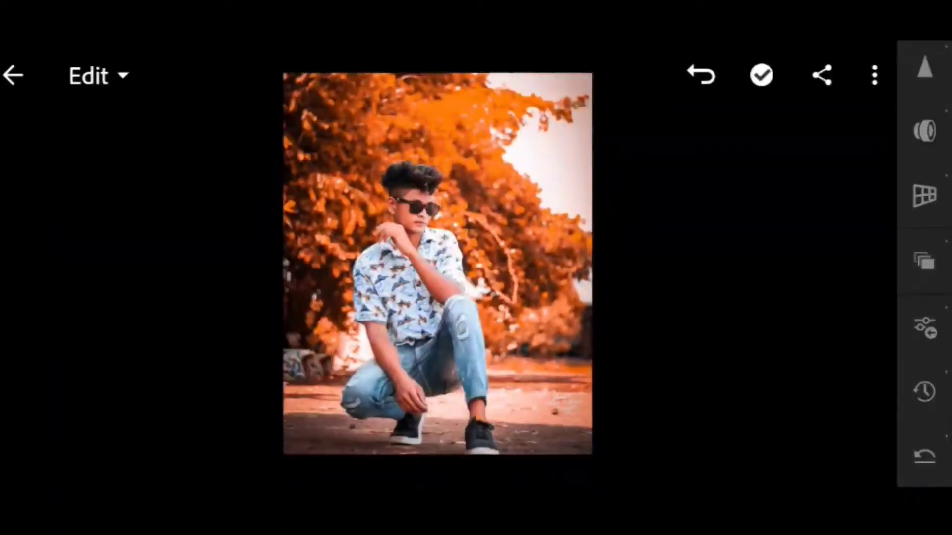
Send the orange-graded portrait into Background Eraser's cutout editor
{"action": "left_click", "coordinate": [24, 214]}
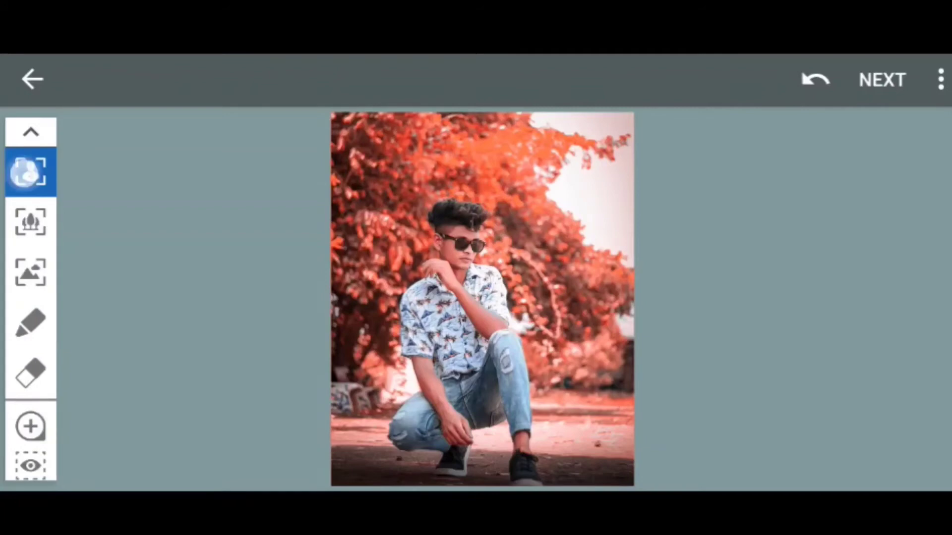
Try rough subject strokes down the man and into his hair, then undo them
{"action": "left_click_drag", "start_coordinate": [571, 245], "coordinate": [639, 330]}
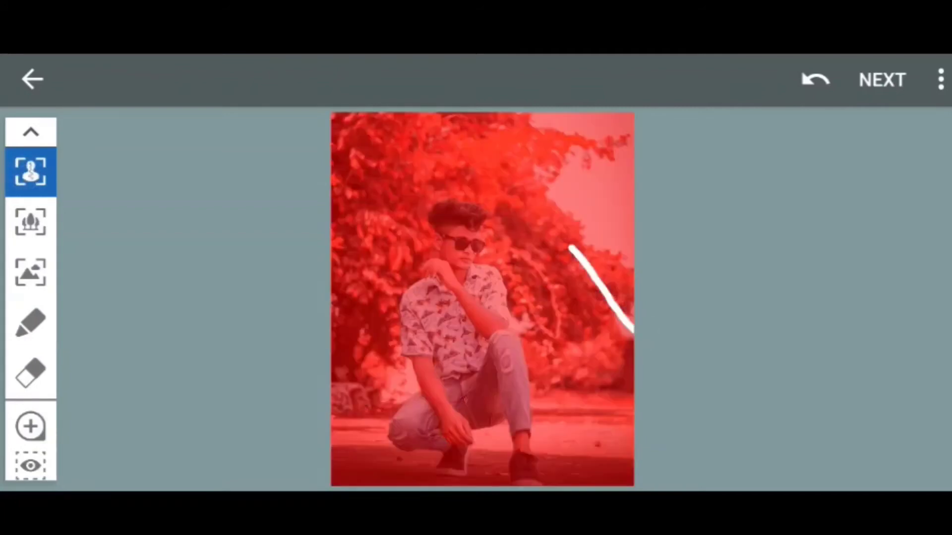
{"action": "left_click", "coordinate": [816, 79]}
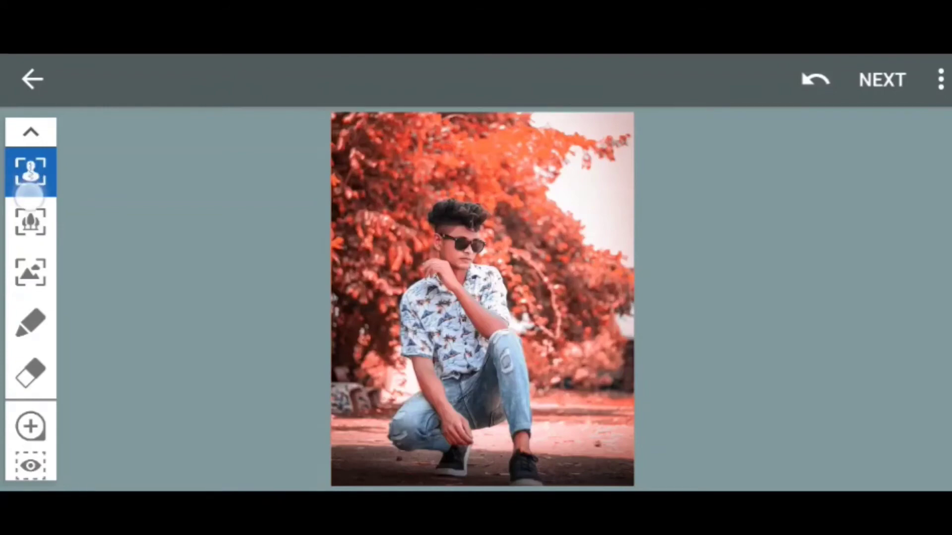
{"action": "scroll", "coordinate": [446, 322], "scroll_direction": "up", "scroll_amount": 3}
{"action": "scroll", "coordinate": [446, 322], "scroll_direction": "up", "scroll_amount": 3}
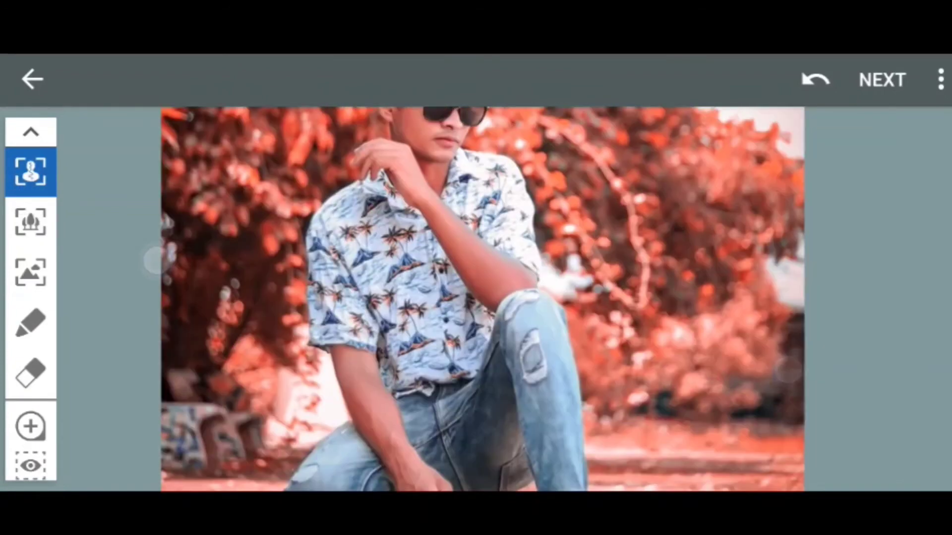
{"action": "scroll", "coordinate": [446, 322], "scroll_direction": "up", "scroll_amount": 2}
{"action": "mouse_move", "coordinate": [448, 233]}
{"action": "left_mouse_down"}
{"action": "mouse_move", "coordinate": [441, 387]}
{"action": "mouse_move", "coordinate": [450, 476]}
{"action": "left_mouse_up"}
{"action": "scroll", "coordinate": [446, 248], "scroll_direction": "up", "scroll_amount": 3}
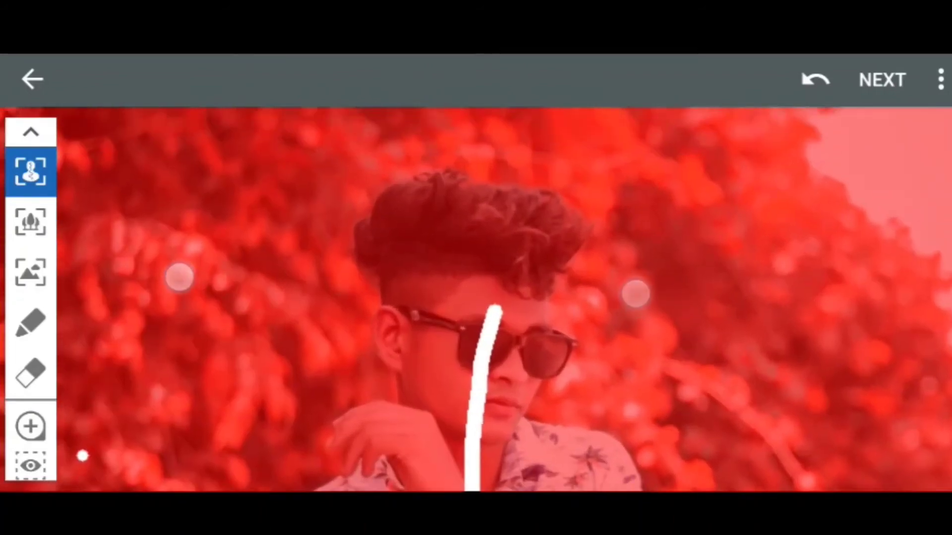
{"action": "mouse_move", "coordinate": [503, 347]}
{"action": "left_mouse_down"}
{"action": "mouse_move", "coordinate": [516, 209]}
{"action": "mouse_move", "coordinate": [387, 206]}
{"action": "left_mouse_up"}
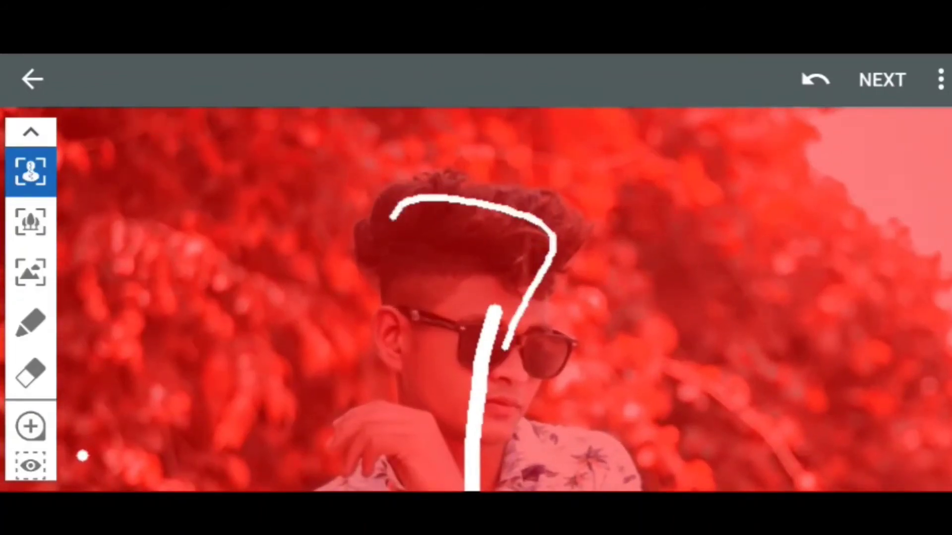
{"action": "scroll", "coordinate": [365, 271], "scroll_direction": "down", "scroll_amount": 3}
{"action": "scroll", "coordinate": [366, 270], "scroll_direction": "down", "scroll_amount": 2}
{"action": "left_click", "coordinate": [815, 79]}
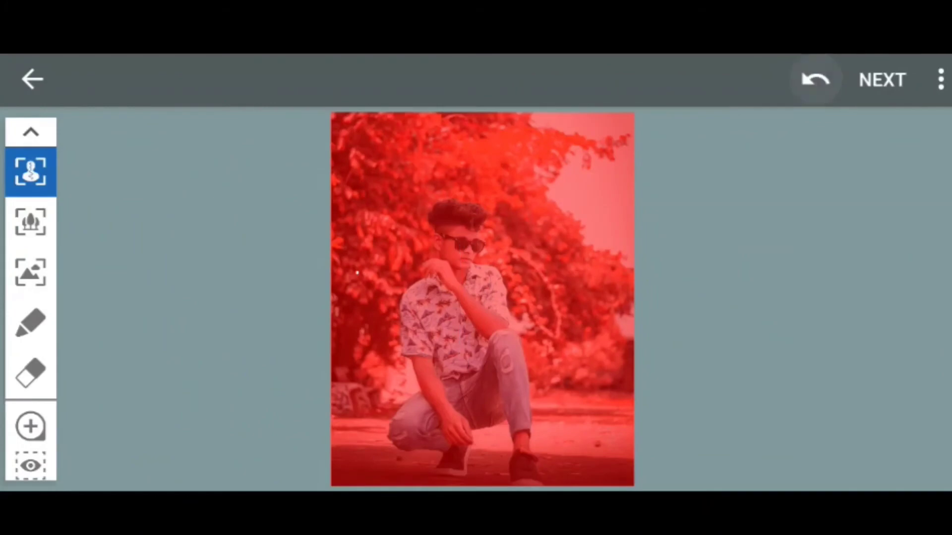
Trace the top and left edge of the man's hair as subject while zoomed in
{"action": "scroll", "coordinate": [446, 258], "scroll_direction": "up", "scroll_amount": 2}
{"action": "scroll", "coordinate": [446, 248], "scroll_direction": "up", "scroll_amount": 2}
{"action": "scroll", "coordinate": [446, 238], "scroll_direction": "up", "scroll_amount": 2}
{"action": "scroll", "coordinate": [411, 258], "scroll_direction": "up", "scroll_amount": 2}
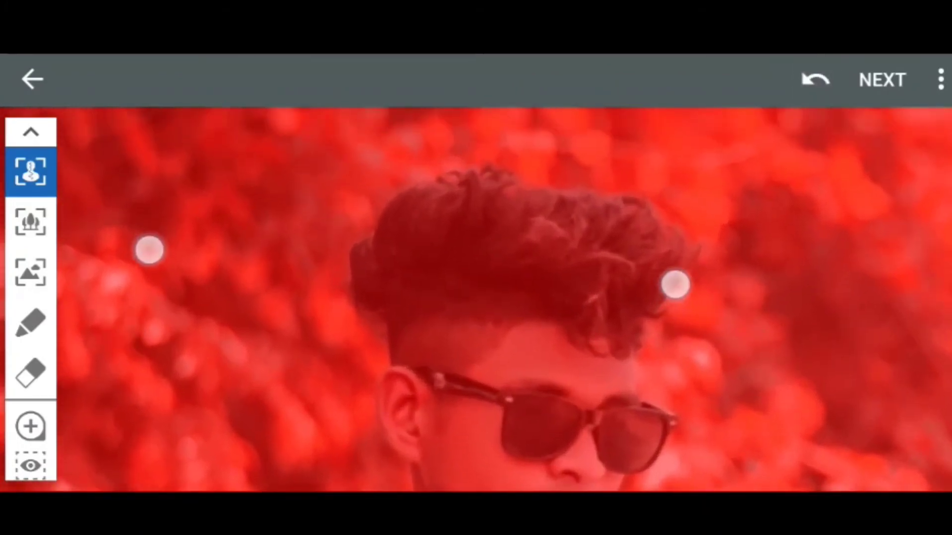
{"action": "mouse_move", "coordinate": [630, 311]}
{"action": "left_mouse_down"}
{"action": "mouse_move", "coordinate": [638, 227]}
{"action": "mouse_move", "coordinate": [495, 191]}
{"action": "mouse_move", "coordinate": [417, 208]}
{"action": "mouse_move", "coordinate": [371, 246]}
{"action": "mouse_move", "coordinate": [463, 378]}
{"action": "left_mouse_up"}
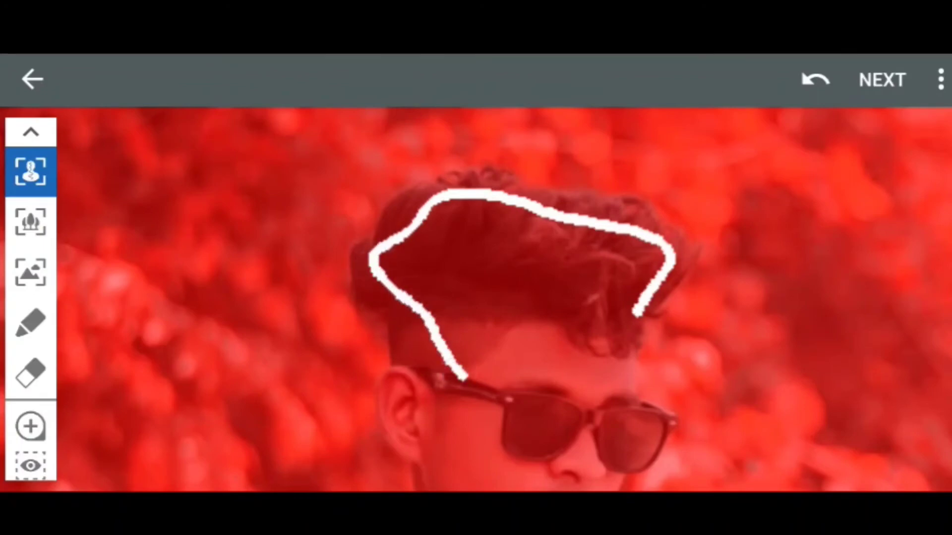
{"action": "mouse_move", "coordinate": [419, 312]}
{"action": "left_mouse_down"}
{"action": "mouse_move", "coordinate": [410, 417]}
{"action": "mouse_move", "coordinate": [395, 404]}
{"action": "left_mouse_up"}
{"action": "scroll", "coordinate": [357, 308], "scroll_direction": "down", "scroll_amount": 3}
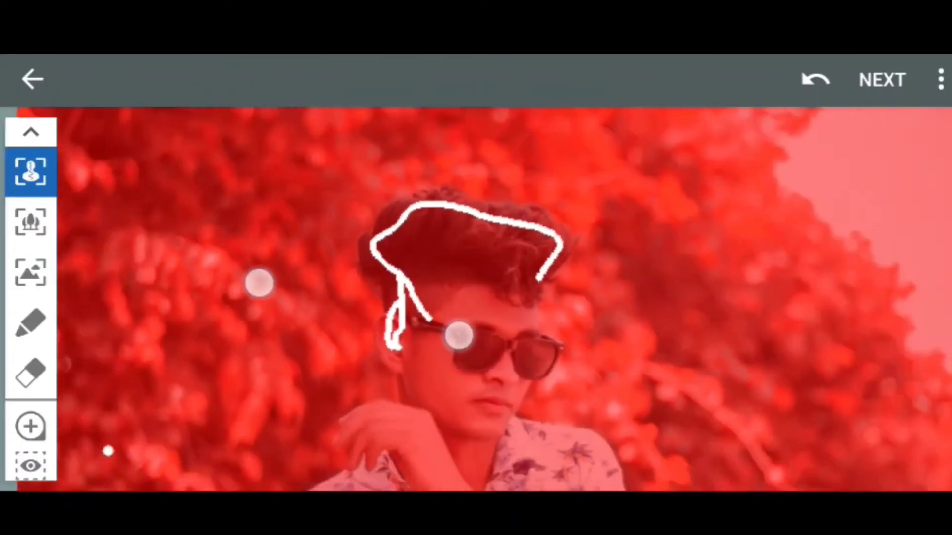
{"action": "scroll", "coordinate": [322, 312], "scroll_direction": "down", "scroll_amount": 1}
{"action": "scroll", "coordinate": [431, 224], "scroll_direction": "up", "scroll_amount": 5}
Trace the outline from the ear along the jaw to the hand
{"action": "mouse_move", "coordinate": [466, 228]}
{"action": "left_mouse_down"}
{"action": "mouse_move", "coordinate": [442, 291]}
{"action": "mouse_move", "coordinate": [535, 347]}
{"action": "mouse_move", "coordinate": [493, 333]}
{"action": "mouse_move", "coordinate": [511, 410]}
{"action": "mouse_move", "coordinate": [497, 357]}
{"action": "mouse_move", "coordinate": [533, 440]}
{"action": "left_mouse_up"}
{"action": "scroll", "coordinate": [352, 374], "scroll_direction": "down", "scroll_amount": 1}
{"action": "mouse_move", "coordinate": [530, 369]}
{"action": "left_mouse_down"}
{"action": "mouse_move", "coordinate": [429, 367]}
{"action": "mouse_move", "coordinate": [399, 408]}
{"action": "left_mouse_up"}
{"action": "scroll", "coordinate": [387, 347], "scroll_direction": "down", "scroll_amount": 1}
{"action": "scroll", "coordinate": [387, 347], "scroll_direction": "up", "scroll_amount": 2}
{"action": "scroll", "coordinate": [347, 248], "scroll_direction": "down", "scroll_amount": 3}
Trace the shirt edge and the man's arm, then hide the tools to view the photo
{"action": "mouse_move", "coordinate": [348, 251]}
{"action": "left_mouse_down"}
{"action": "mouse_move", "coordinate": [510, 106]}
{"action": "mouse_move", "coordinate": [386, 446]}
{"action": "left_mouse_up"}
{"action": "left_click_drag", "start_coordinate": [307, 158], "coordinate": [369, 327]}
{"action": "scroll", "coordinate": [369, 327], "scroll_direction": "up", "scroll_amount": 2}
{"action": "left_click", "coordinate": [28, 124]}
{"action": "scroll", "coordinate": [476, 287], "scroll_direction": "up", "scroll_amount": 2}
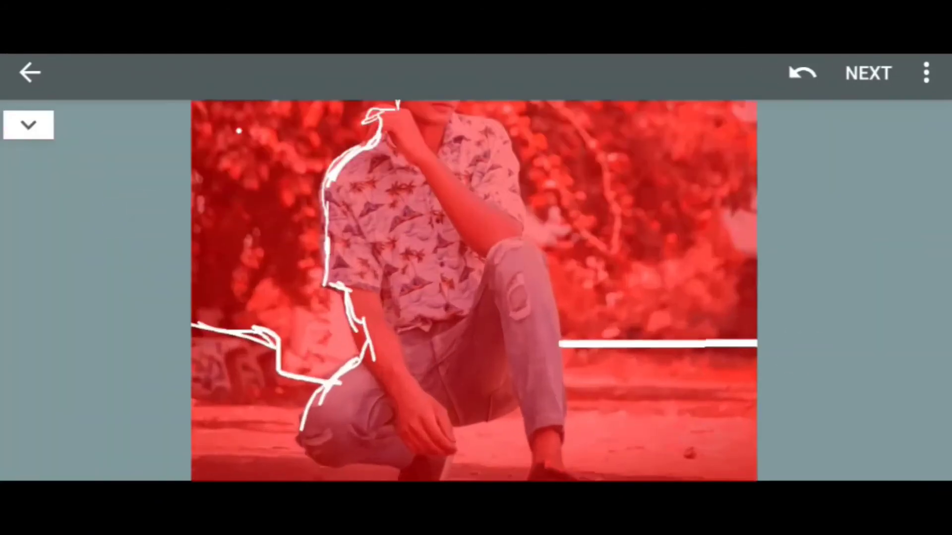
{"action": "scroll", "coordinate": [476, 248], "scroll_direction": "down", "scroll_amount": 2}
{"action": "scroll", "coordinate": [476, 297], "scroll_direction": "down", "scroll_amount": 3}
{"action": "scroll", "coordinate": [476, 288], "scroll_direction": "up", "scroll_amount": 3}
Finish the foreground stroke across the man's lower body, then mark the upper-right sky and foliage as background
{"action": "left_click_drag", "start_coordinate": [604, 446], "coordinate": [379, 451]}
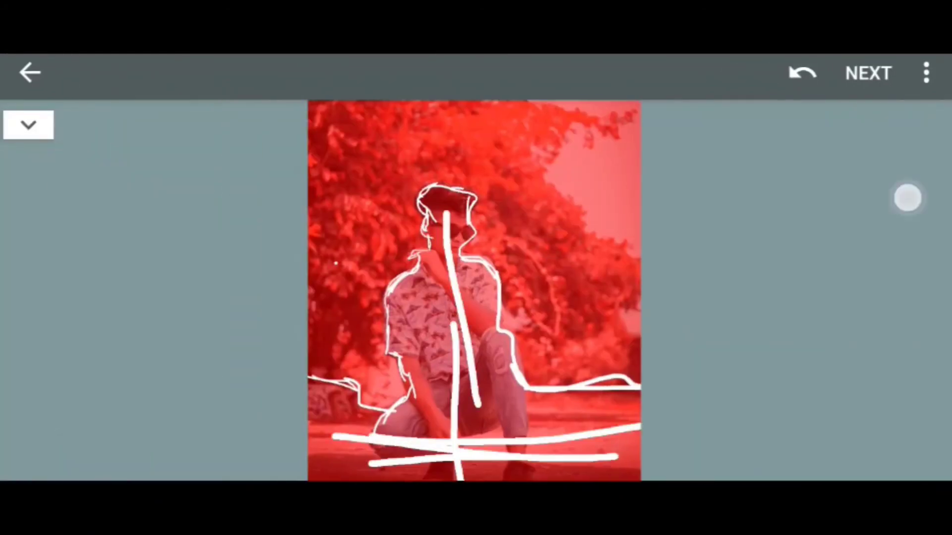
{"action": "left_click", "coordinate": [28, 124]}
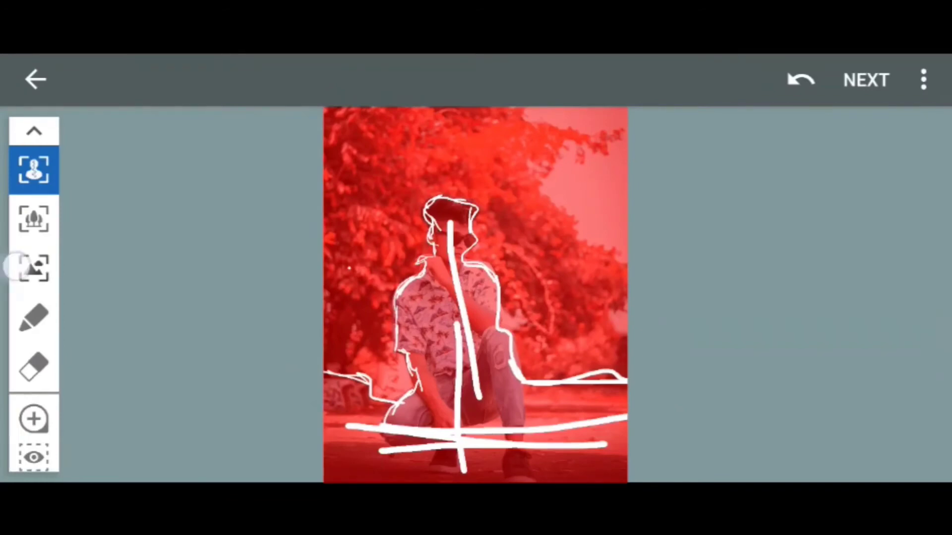
{"action": "left_click", "coordinate": [30, 268]}
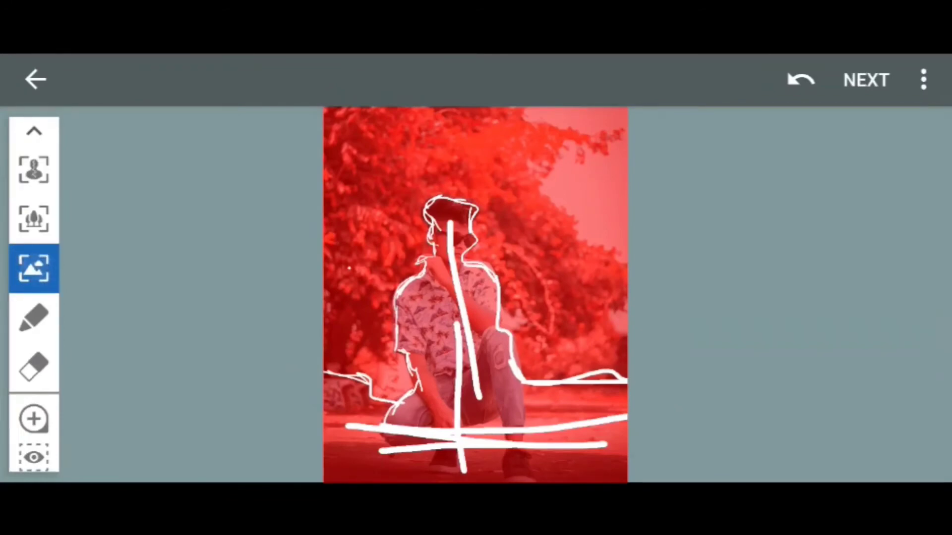
{"action": "left_click_drag", "start_coordinate": [616, 312], "coordinate": [548, 206]}
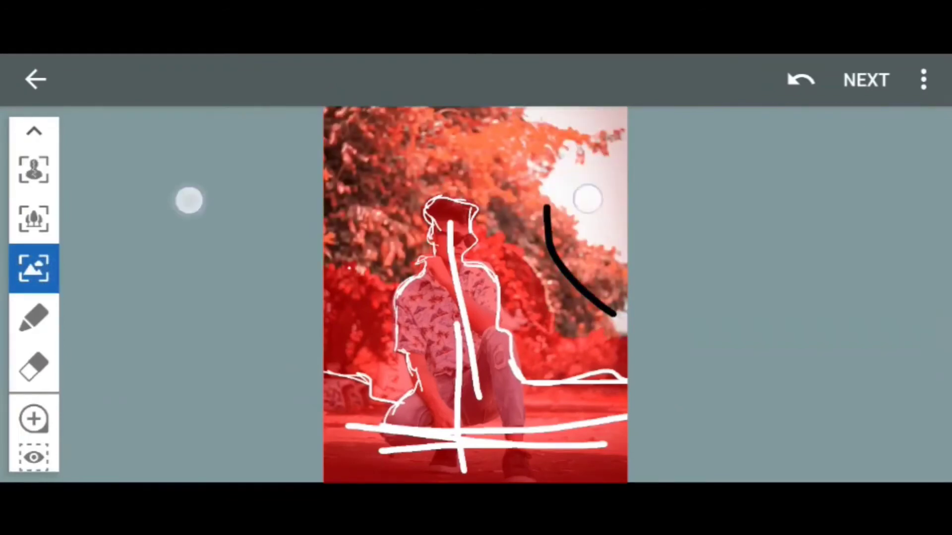
{"action": "scroll", "coordinate": [441, 223], "scroll_direction": "up", "scroll_amount": 2}
{"action": "scroll", "coordinate": [444, 242], "scroll_direction": "up", "scroll_amount": 1}
Mark the right-side foliage, including the area beside his back and the right-edge ground strip, as background
{"action": "mouse_move", "coordinate": [516, 259]}
{"action": "left_mouse_down"}
{"action": "mouse_move", "coordinate": [571, 345]}
{"action": "mouse_move", "coordinate": [637, 370]}
{"action": "left_mouse_up"}
{"action": "left_click_drag", "start_coordinate": [570, 404], "coordinate": [657, 389]}
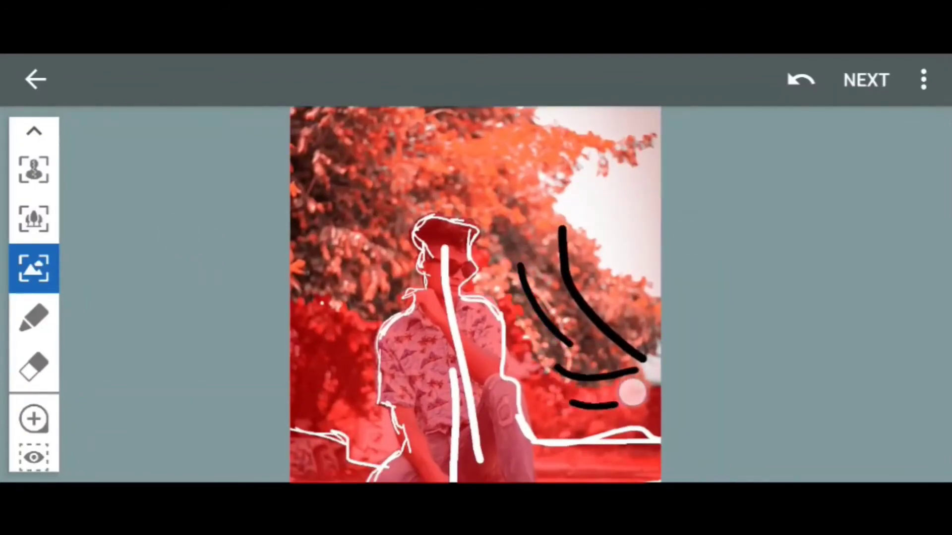
{"action": "left_click_drag", "start_coordinate": [548, 382], "coordinate": [584, 395]}
{"action": "left_click_drag", "start_coordinate": [531, 336], "coordinate": [556, 416]}
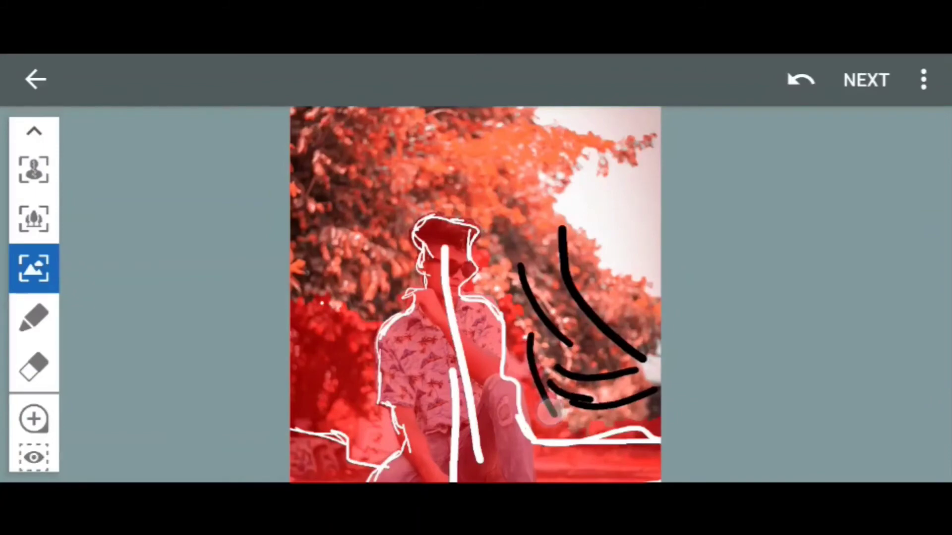
{"action": "left_click_drag", "start_coordinate": [511, 292], "coordinate": [536, 367]}
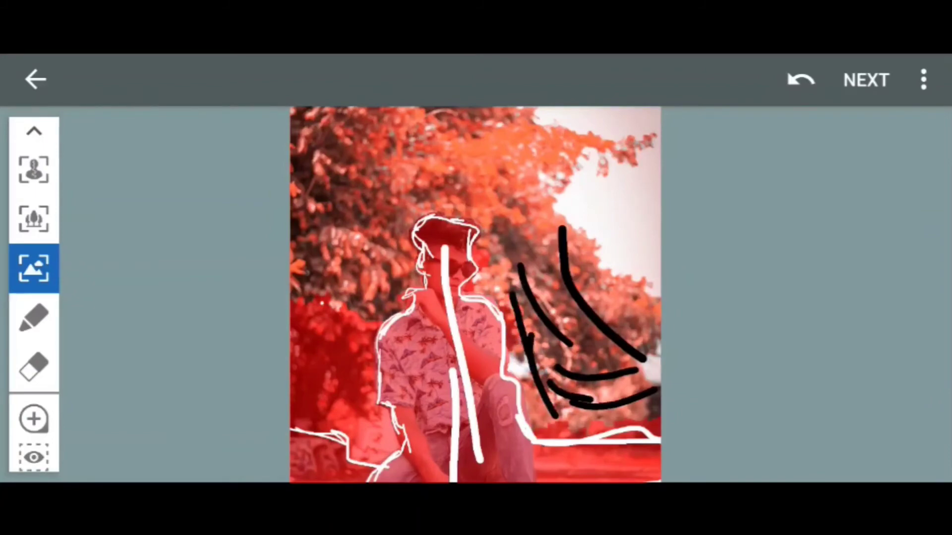
{"action": "left_click_drag", "start_coordinate": [584, 418], "coordinate": [659, 419]}
Mark the foliage left of the man and the gap beside his arm as background
{"action": "left_click_drag", "start_coordinate": [334, 286], "coordinate": [327, 396]}
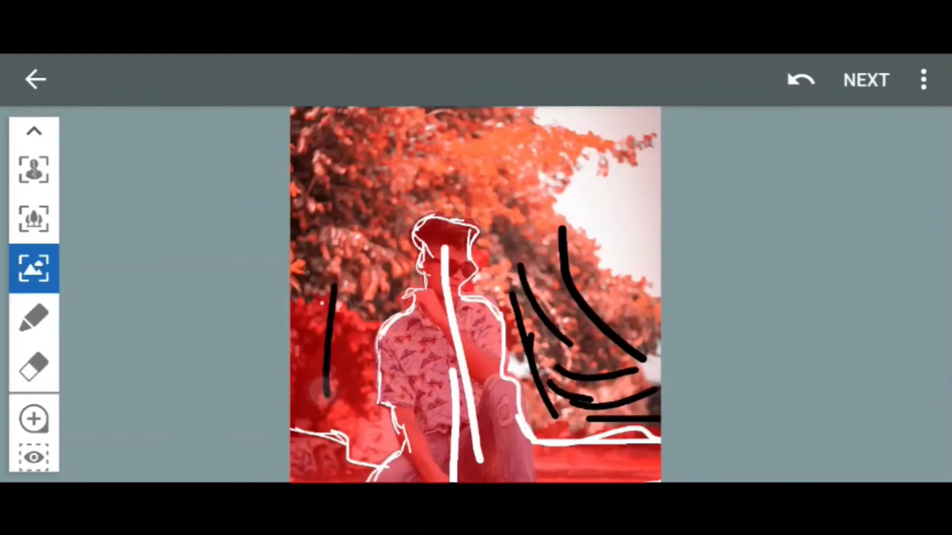
{"action": "left_click_drag", "start_coordinate": [295, 270], "coordinate": [344, 342]}
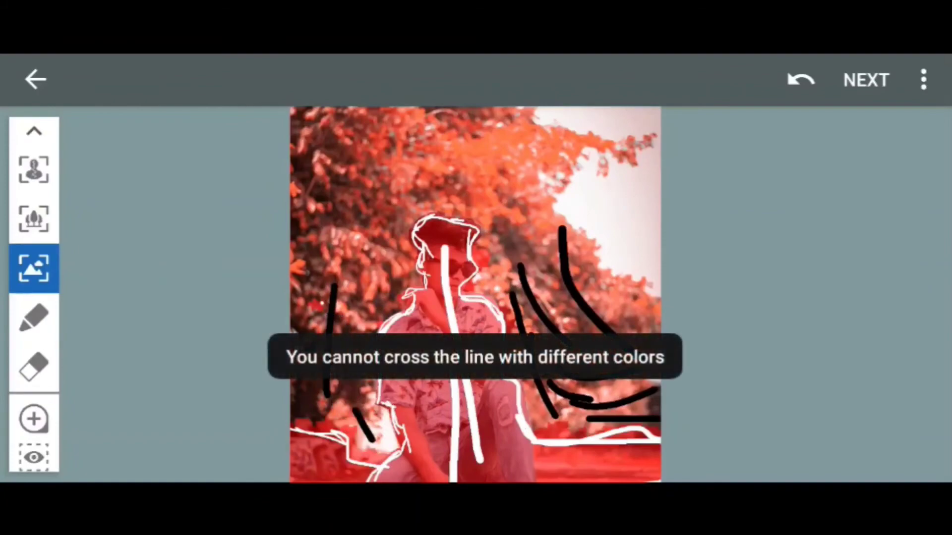
{"action": "scroll", "coordinate": [508, 331], "scroll_direction": "up", "scroll_amount": 5}
{"action": "scroll", "coordinate": [508, 332], "scroll_direction": "up", "scroll_amount": 5}
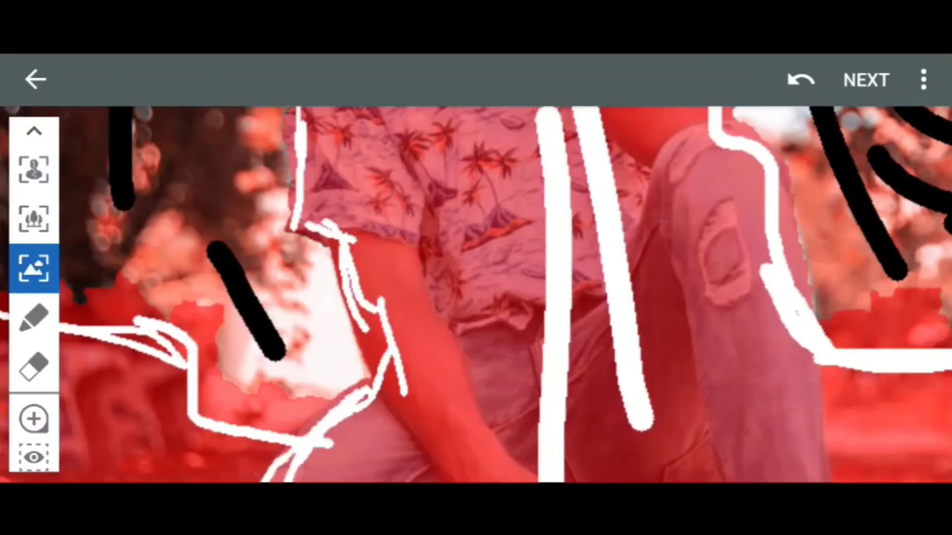
{"action": "mouse_move", "coordinate": [197, 291]}
{"action": "left_mouse_down"}
{"action": "mouse_move", "coordinate": [288, 387]}
{"action": "mouse_move", "coordinate": [372, 334]}
{"action": "left_mouse_up"}
Paint background strokes over the area right of the man's head, thickening them near the ear
{"action": "scroll", "coordinate": [275, 330], "scroll_direction": "down", "scroll_amount": 5}
{"action": "scroll", "coordinate": [275, 331], "scroll_direction": "down", "scroll_amount": 3}
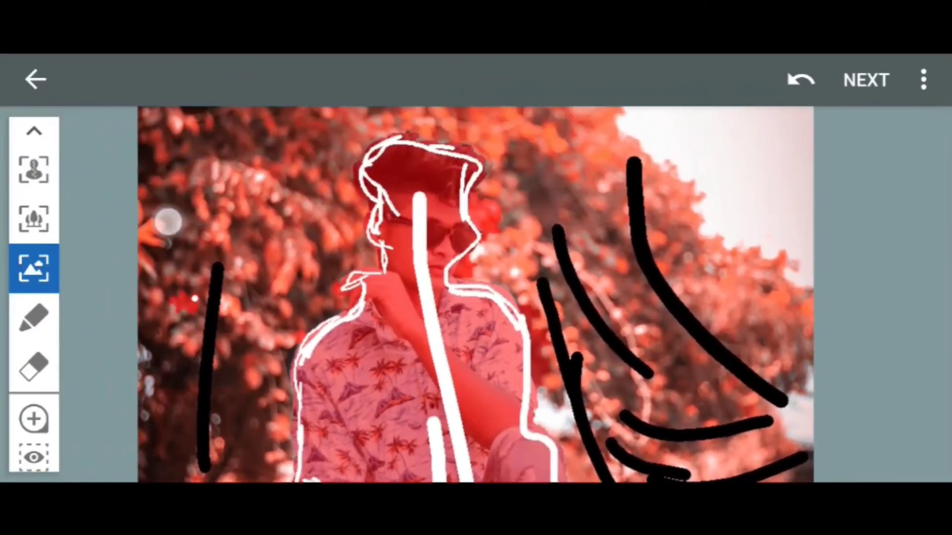
{"action": "scroll", "coordinate": [454, 223], "scroll_direction": "up", "scroll_amount": 5}
{"action": "scroll", "coordinate": [453, 222], "scroll_direction": "up", "scroll_amount": 2}
{"action": "mouse_move", "coordinate": [575, 217]}
{"action": "left_mouse_down"}
{"action": "mouse_move", "coordinate": [542, 251]}
{"action": "mouse_move", "coordinate": [591, 321]}
{"action": "left_mouse_up"}
{"action": "left_click_drag", "start_coordinate": [545, 280], "coordinate": [570, 319]}
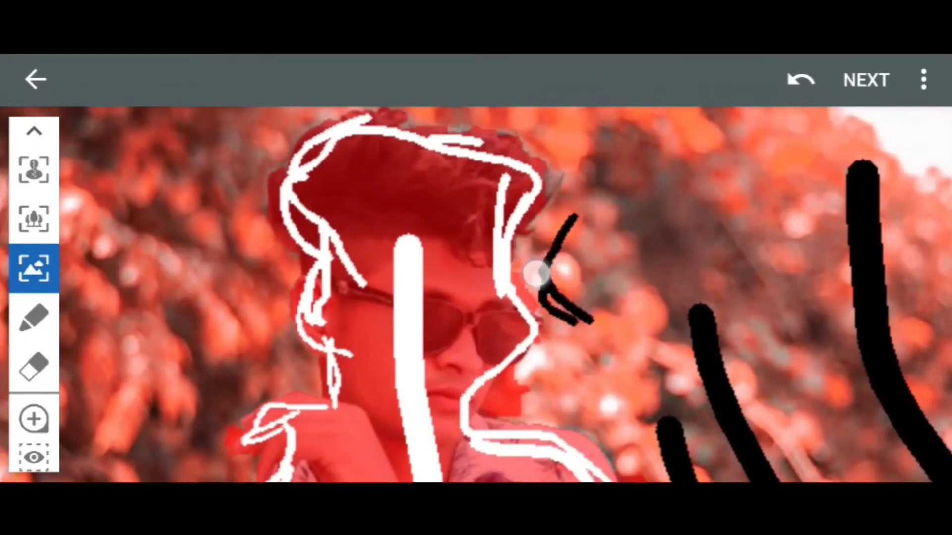
{"action": "left_click_drag", "start_coordinate": [532, 275], "coordinate": [571, 310]}
Add final background touch-up strokes over the lower-right foliage and around the hand
{"action": "scroll", "coordinate": [476, 297], "scroll_direction": "down", "scroll_amount": 3}
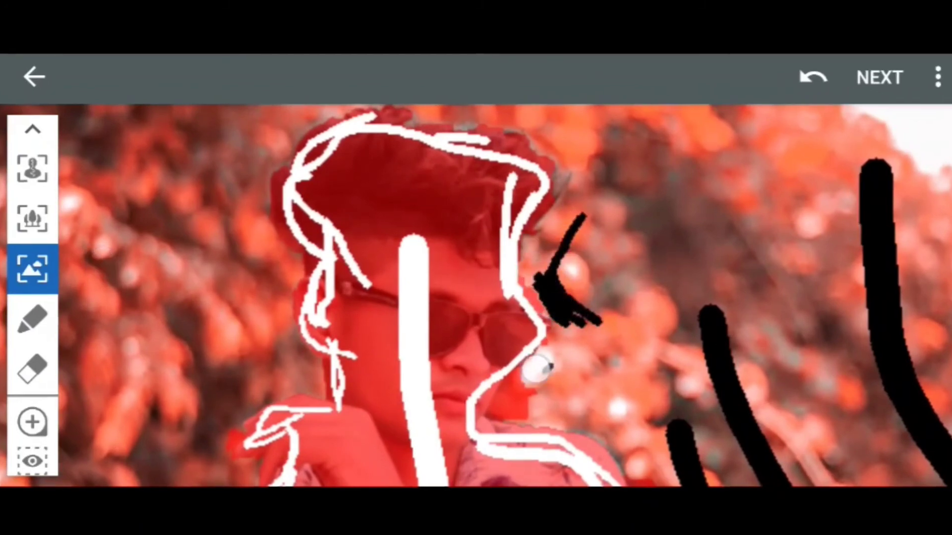
{"action": "scroll", "coordinate": [476, 298], "scroll_direction": "up", "scroll_amount": 3}
{"action": "left_click_drag", "start_coordinate": [637, 393], "coordinate": [569, 457]}
{"action": "left_click_drag", "start_coordinate": [476, 396], "coordinate": [476, 183]}
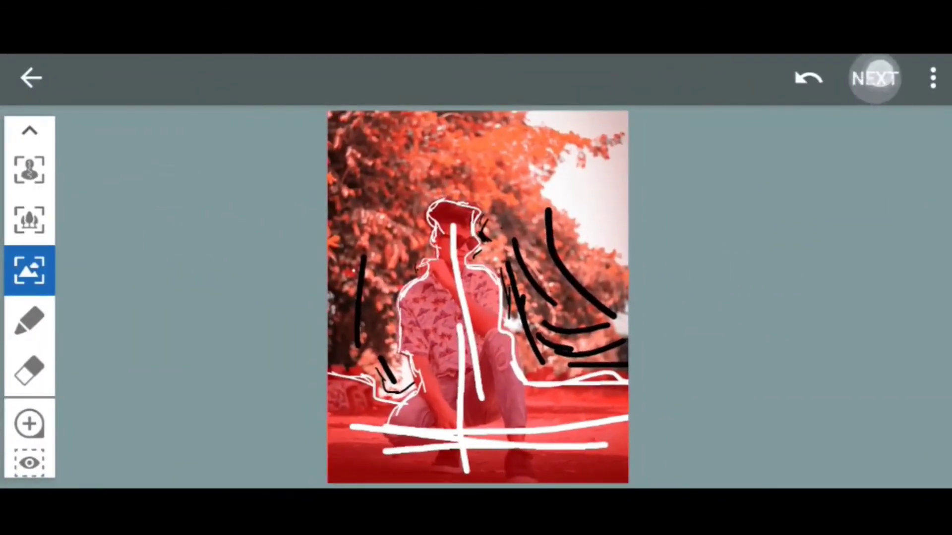
Render the mask and apply a strong Lens Blur to the background, easing the slider back slightly
{"action": "left_click", "coordinate": [877, 89]}
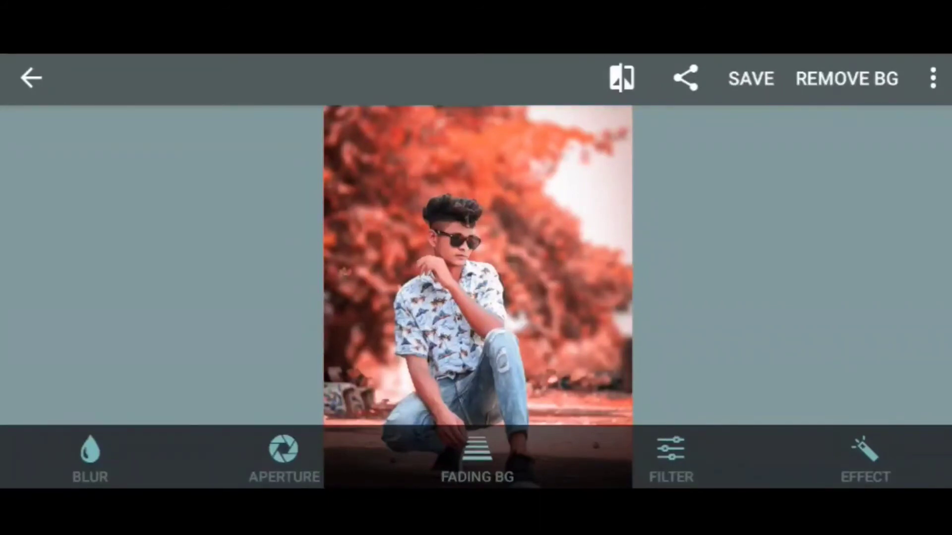
{"action": "left_click", "coordinate": [90, 456]}
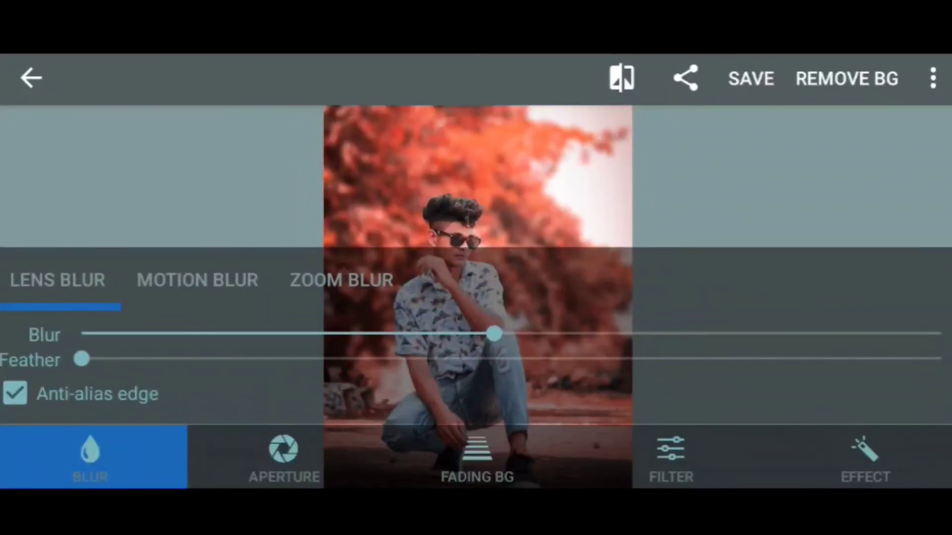
{"action": "left_click_drag", "start_coordinate": [496, 342], "coordinate": [719, 352]}
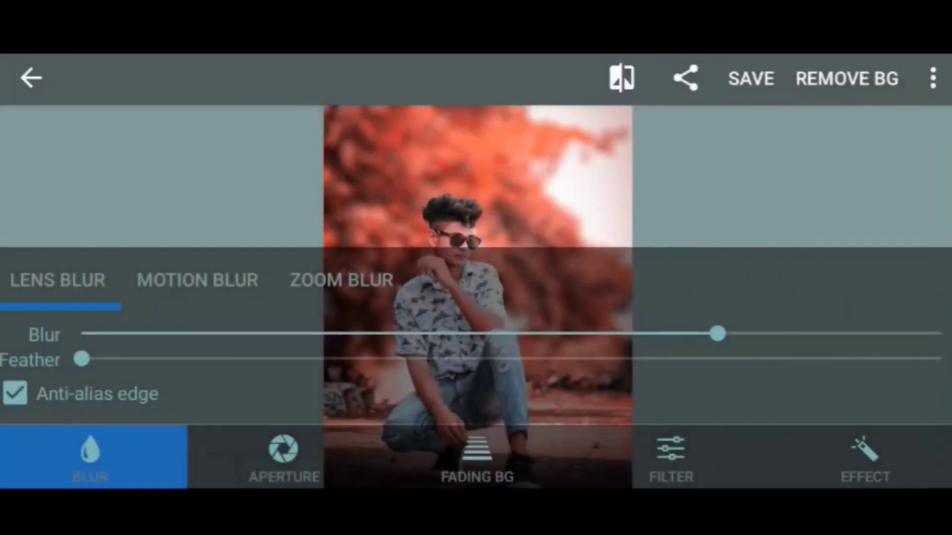
{"action": "left_click_drag", "start_coordinate": [718, 334], "coordinate": [692, 334]}
{"action": "left_click", "coordinate": [90, 455]}
{"action": "scroll", "coordinate": [476, 342], "scroll_direction": "up", "scroll_amount": 2}
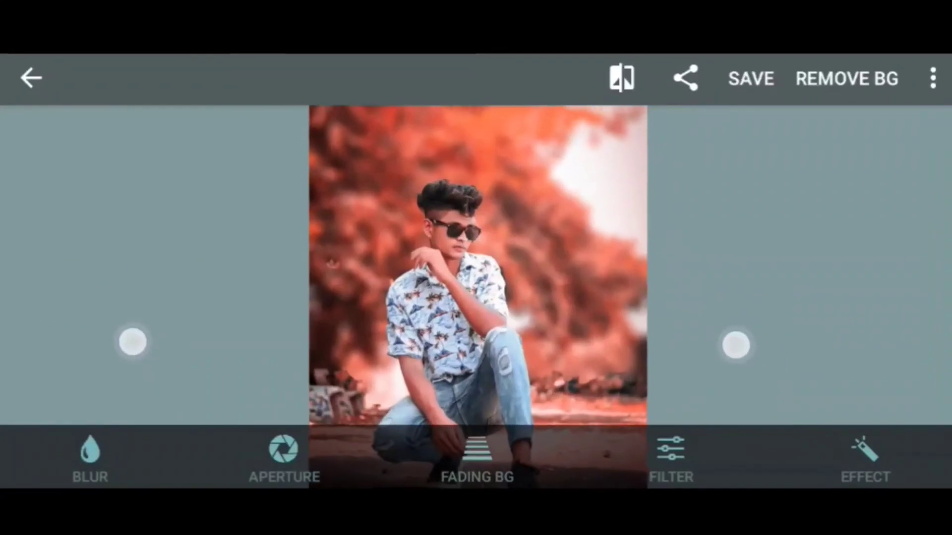
{"action": "scroll", "coordinate": [476, 342], "scroll_direction": "down", "scroll_amount": 2}
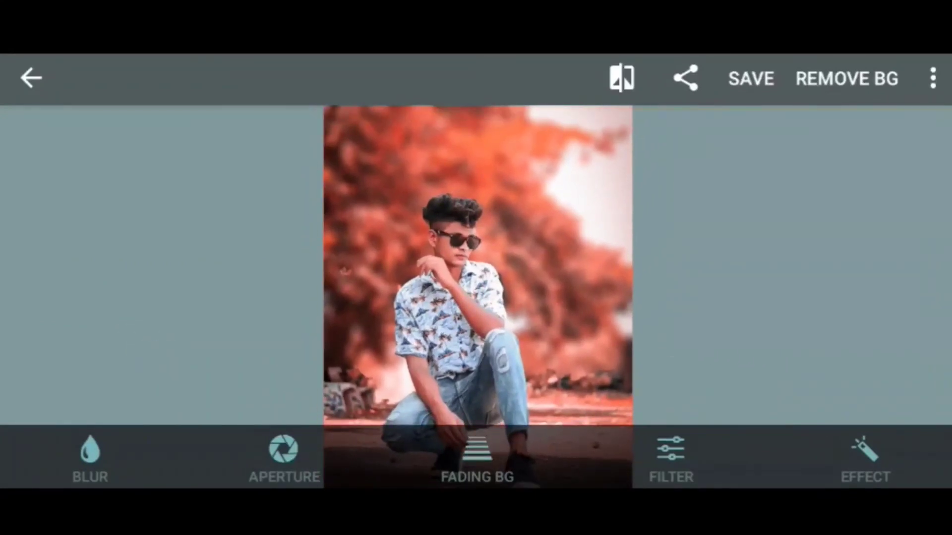
{"action": "scroll", "coordinate": [476, 322], "scroll_direction": "up", "scroll_amount": 1}
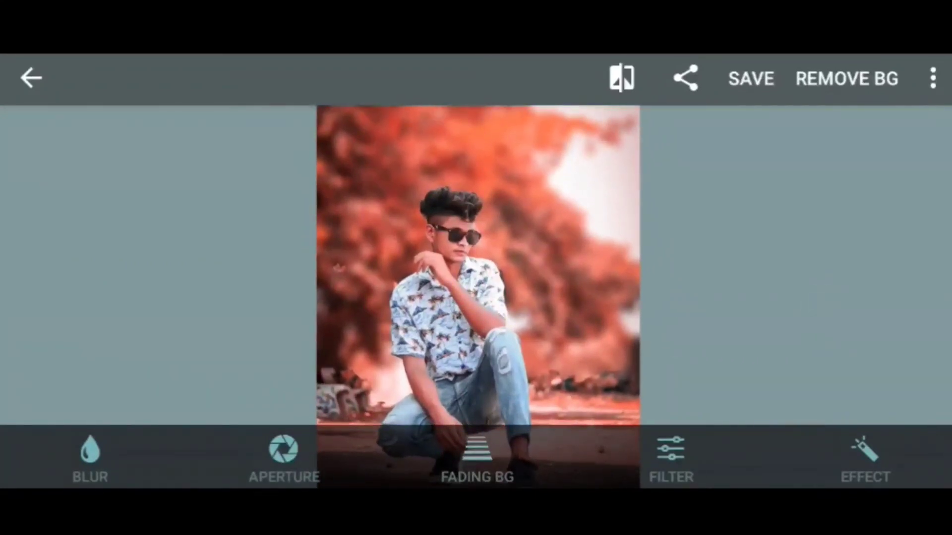
Add circle-shaped bokeh highlights at about half strength to the blurred foliage
{"action": "left_click", "coordinate": [283, 456]}
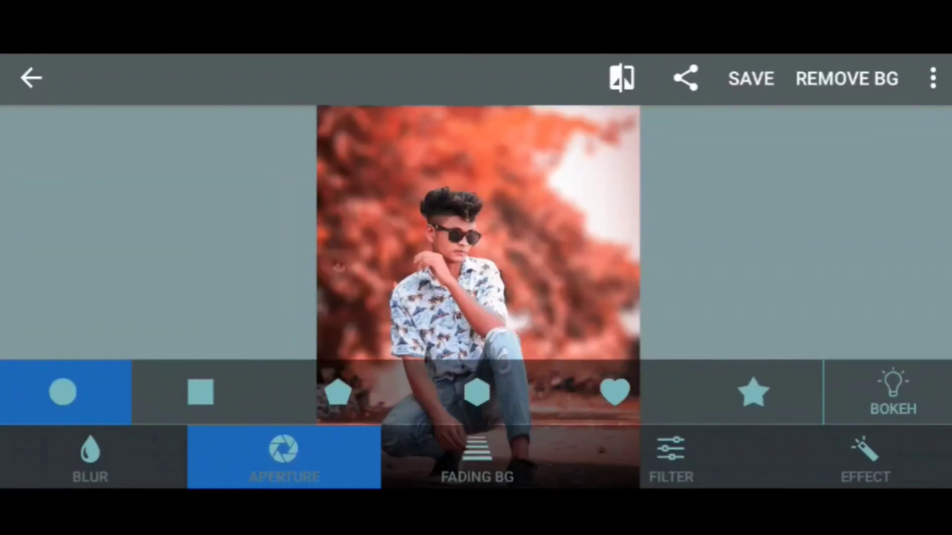
{"action": "left_click", "coordinate": [892, 392]}
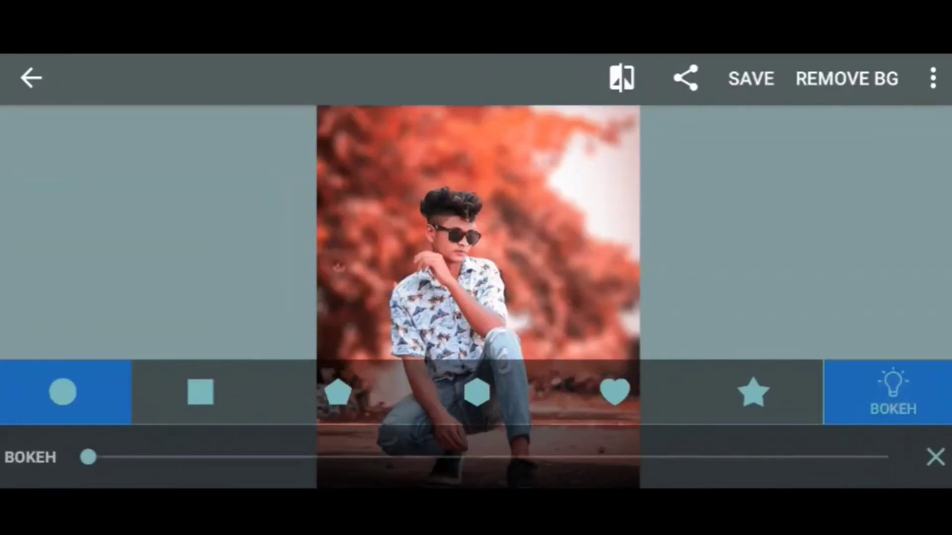
{"action": "left_click_drag", "start_coordinate": [88, 457], "coordinate": [296, 457]}
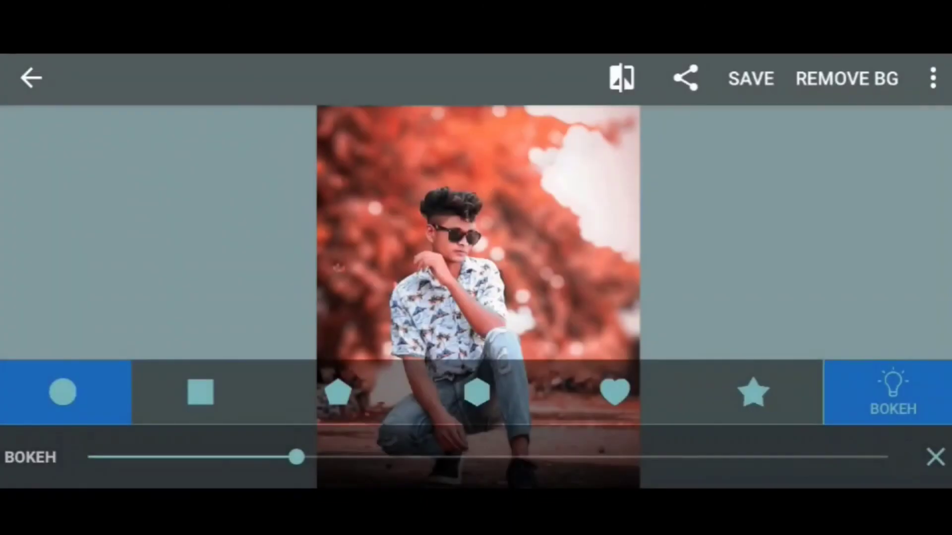
{"action": "left_click_drag", "start_coordinate": [297, 457], "coordinate": [400, 457]}
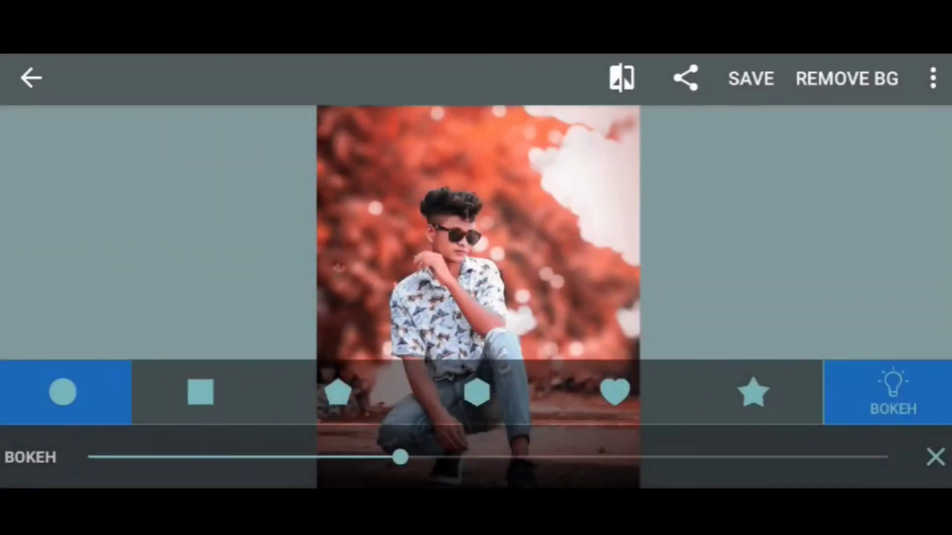
{"action": "left_click", "coordinate": [936, 457]}
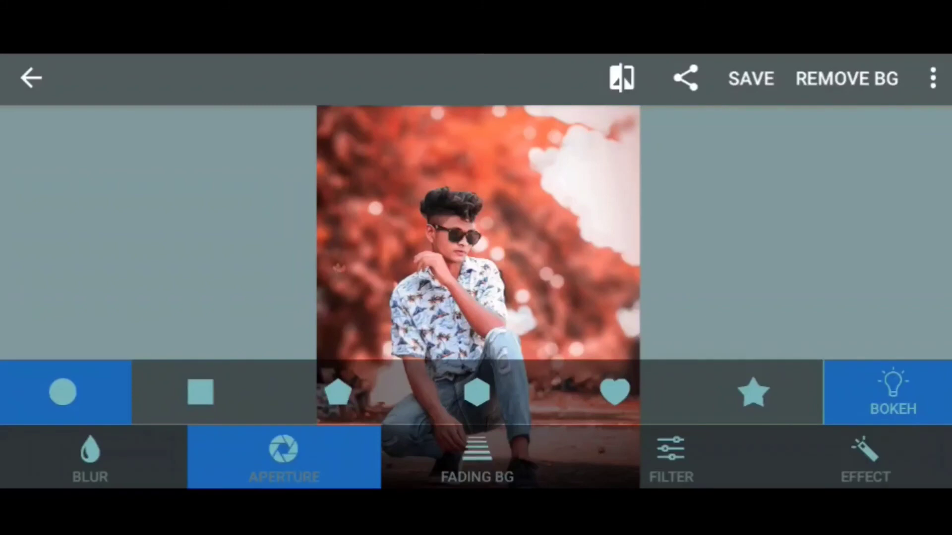
{"action": "scroll", "coordinate": [475, 258], "scroll_direction": "up", "scroll_amount": 5}
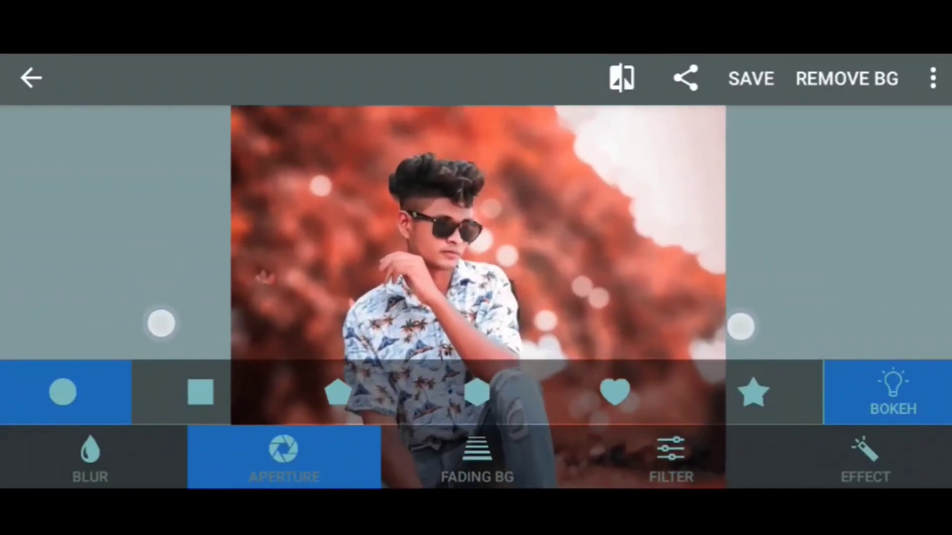
{"action": "scroll", "coordinate": [475, 258], "scroll_direction": "down", "scroll_amount": 5}
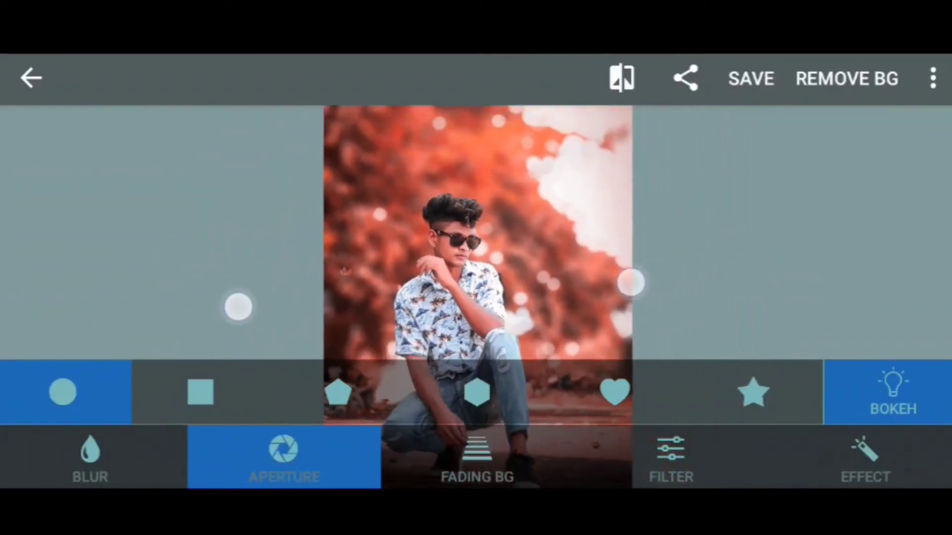
{"action": "left_click_drag", "start_coordinate": [778, 76], "coordinate": [765, 133]}
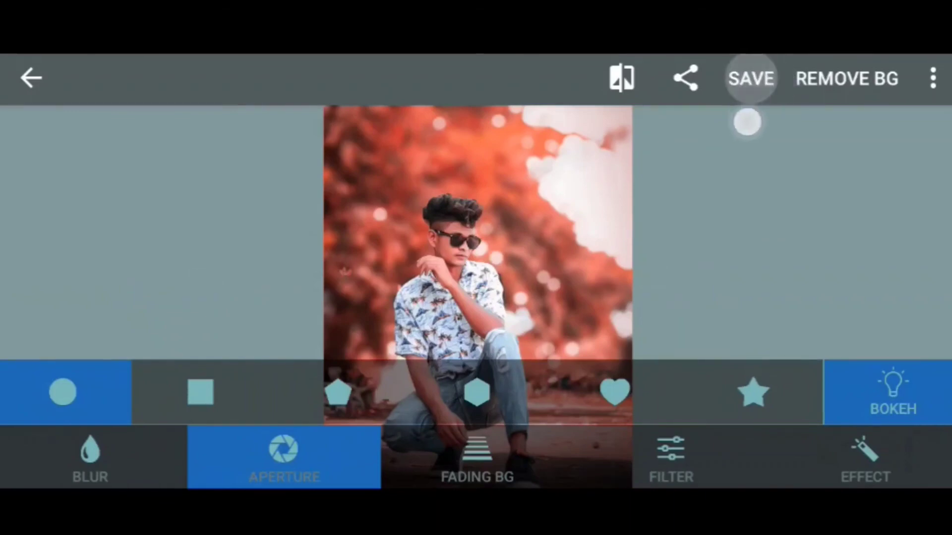
{"action": "left_click", "coordinate": [751, 78]}
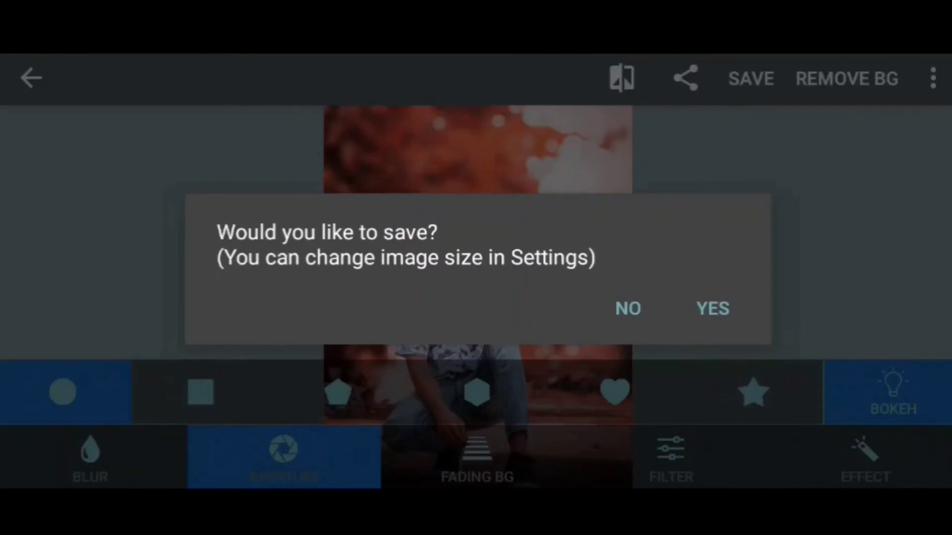
{"action": "left_click", "coordinate": [629, 305]}
{"action": "scroll", "coordinate": [435, 258], "scroll_direction": "up", "scroll_amount": 5}
{"action": "scroll", "coordinate": [434, 257], "scroll_direction": "down", "scroll_amount": 2}
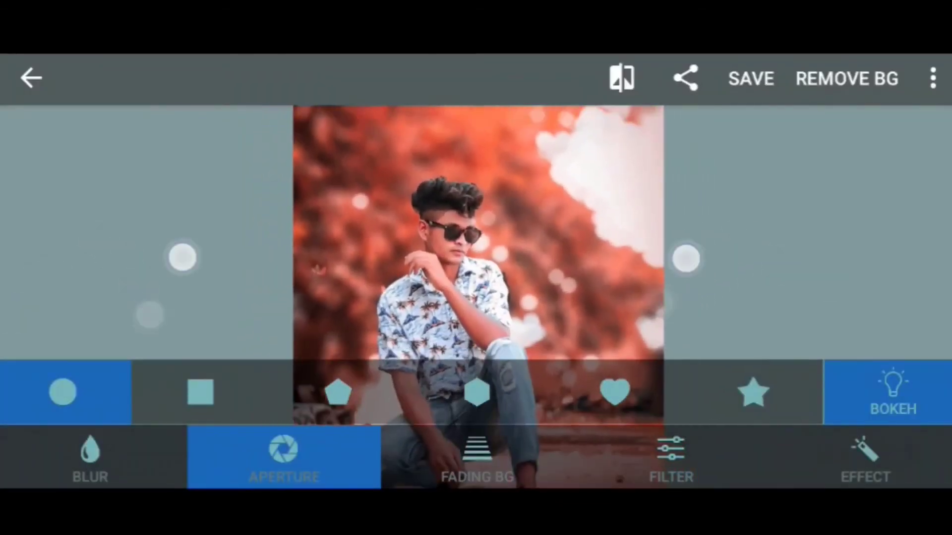
{"action": "scroll", "coordinate": [434, 258], "scroll_direction": "up", "scroll_amount": 3}
{"action": "scroll", "coordinate": [427, 273], "scroll_direction": "down", "scroll_amount": 4}
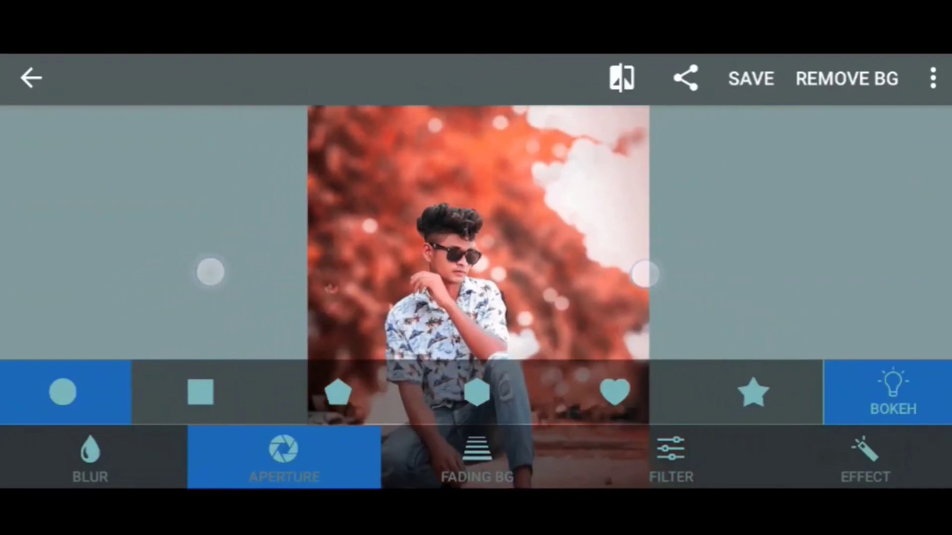
{"action": "scroll", "coordinate": [428, 273], "scroll_direction": "up", "scroll_amount": 3}
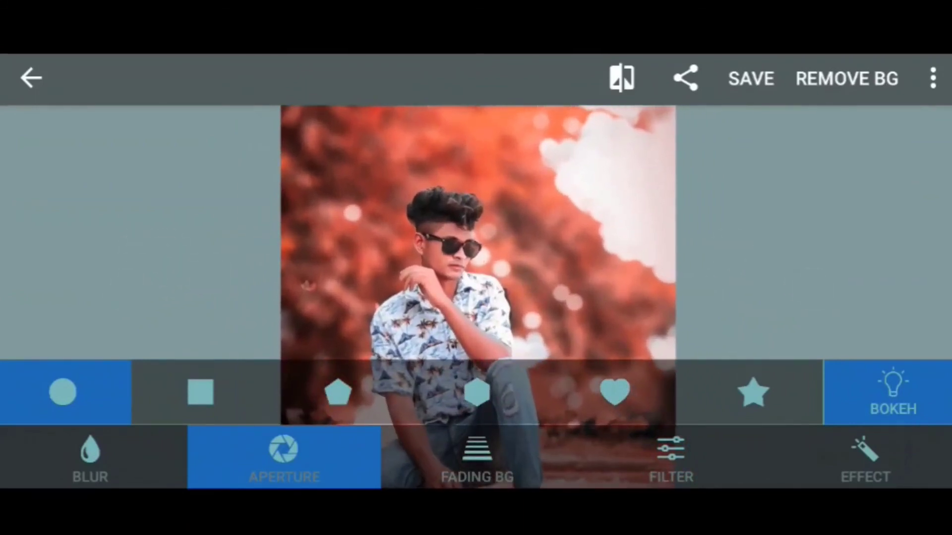
{"action": "scroll", "coordinate": [435, 266], "scroll_direction": "up", "scroll_amount": 3}
{"action": "scroll", "coordinate": [427, 266], "scroll_direction": "up", "scroll_amount": 1}
{"action": "left_click_drag", "start_coordinate": [697, 278], "coordinate": [697, 351]}
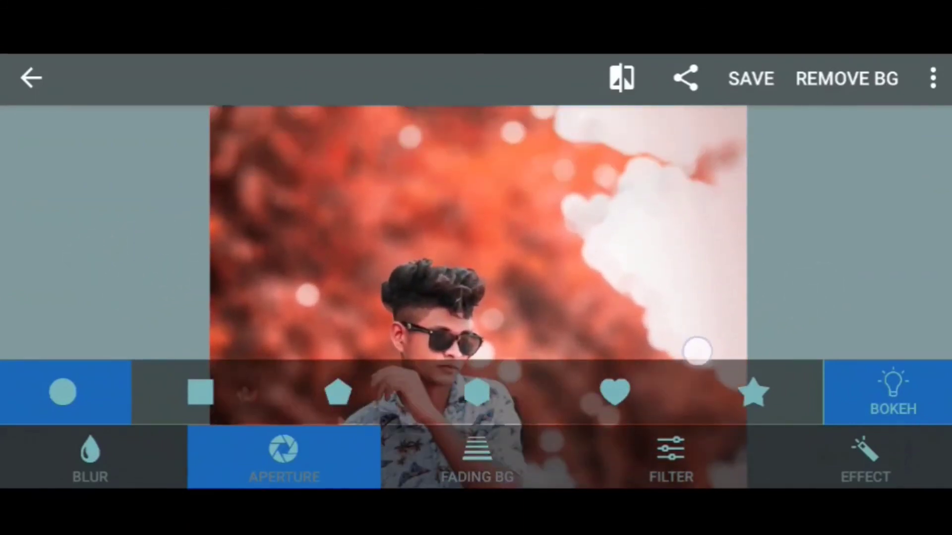
{"action": "scroll", "coordinate": [423, 284], "scroll_direction": "down", "scroll_amount": 1}
{"action": "scroll", "coordinate": [429, 282], "scroll_direction": "down", "scroll_amount": 2}
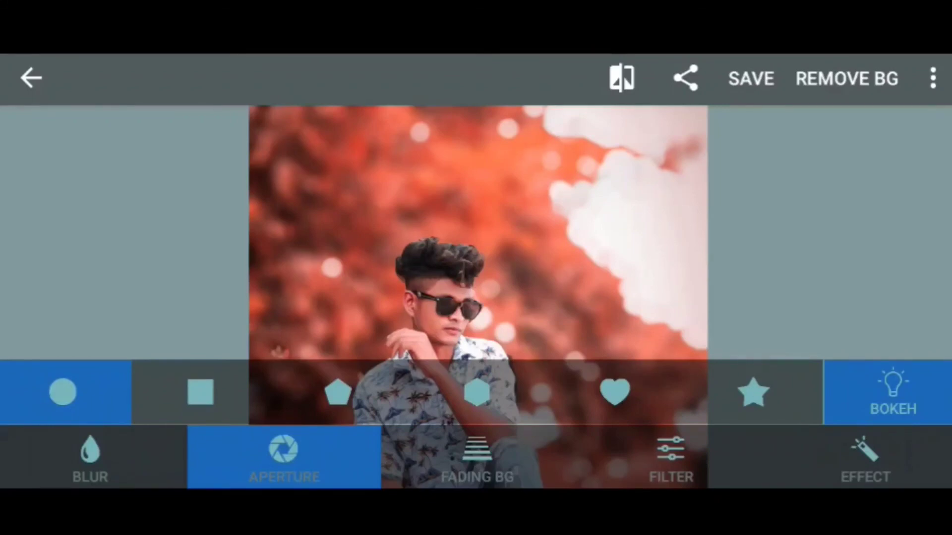
{"action": "scroll", "coordinate": [432, 264], "scroll_direction": "up", "scroll_amount": 2}
{"action": "scroll", "coordinate": [426, 266], "scroll_direction": "down", "scroll_amount": 3}
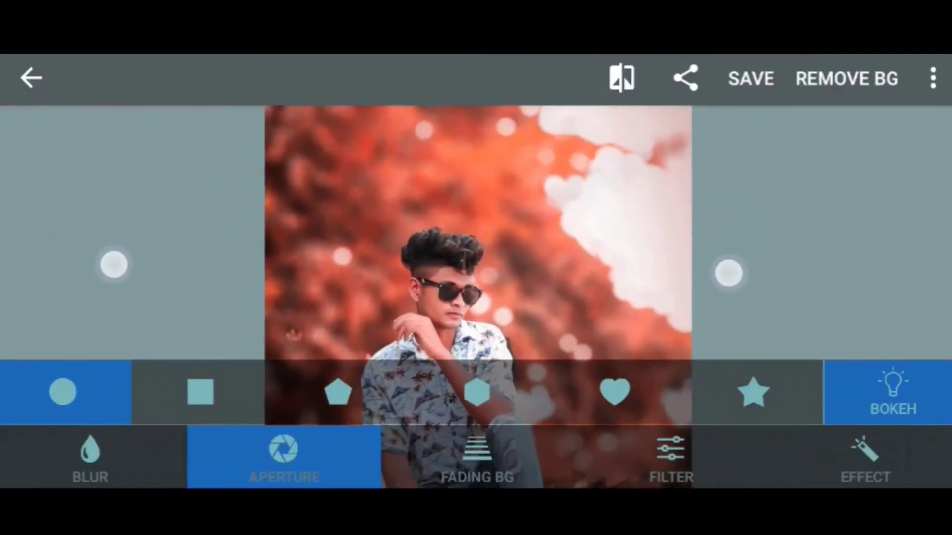
{"action": "scroll", "coordinate": [416, 276], "scroll_direction": "up", "scroll_amount": 3}
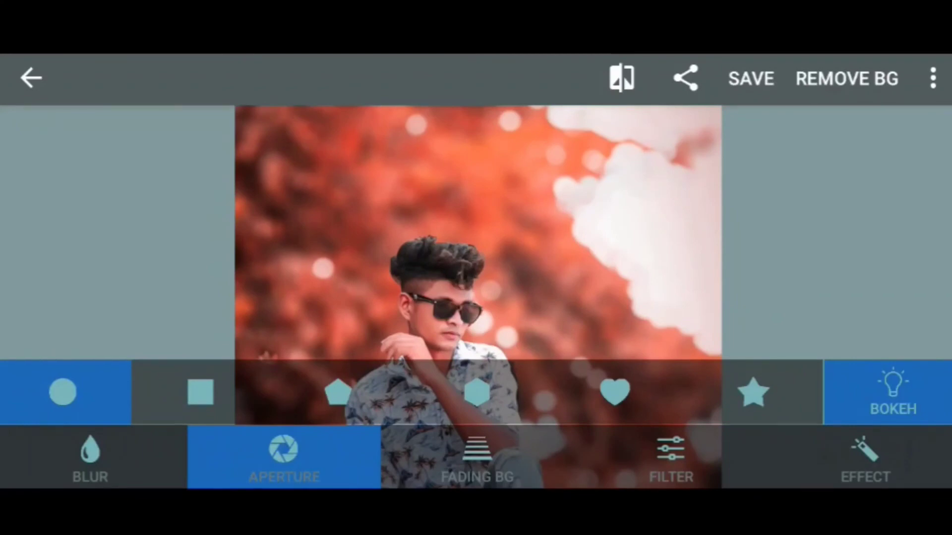
{"action": "scroll", "coordinate": [467, 270], "scroll_direction": "up", "scroll_amount": 2}
{"action": "scroll", "coordinate": [454, 266], "scroll_direction": "down", "scroll_amount": 3}
{"action": "scroll", "coordinate": [467, 266], "scroll_direction": "down", "scroll_amount": 3}
{"action": "scroll", "coordinate": [468, 267], "scroll_direction": "up", "scroll_amount": 3}
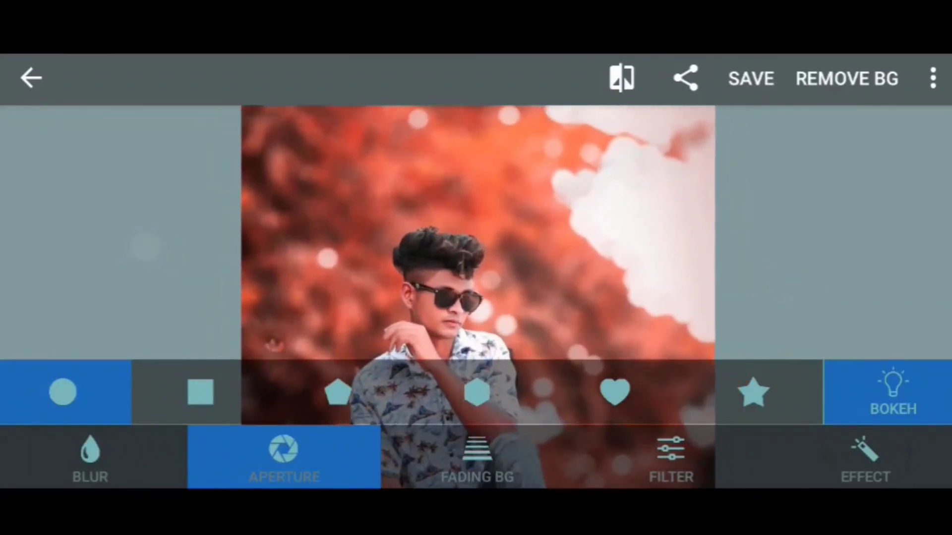